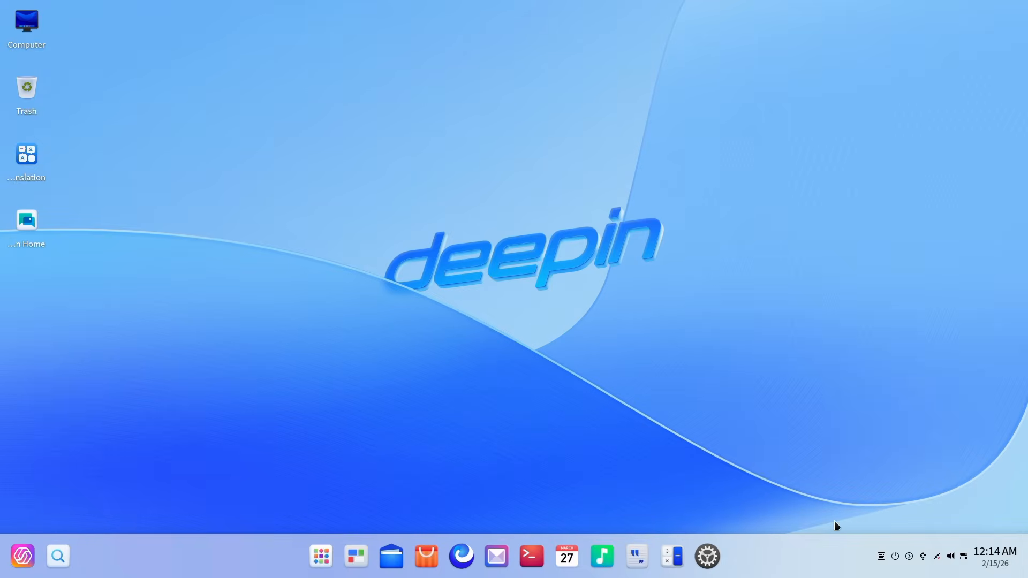
# View the power options and the quick settings on the desktop, closing each one
pyautogui.click(895, 557)
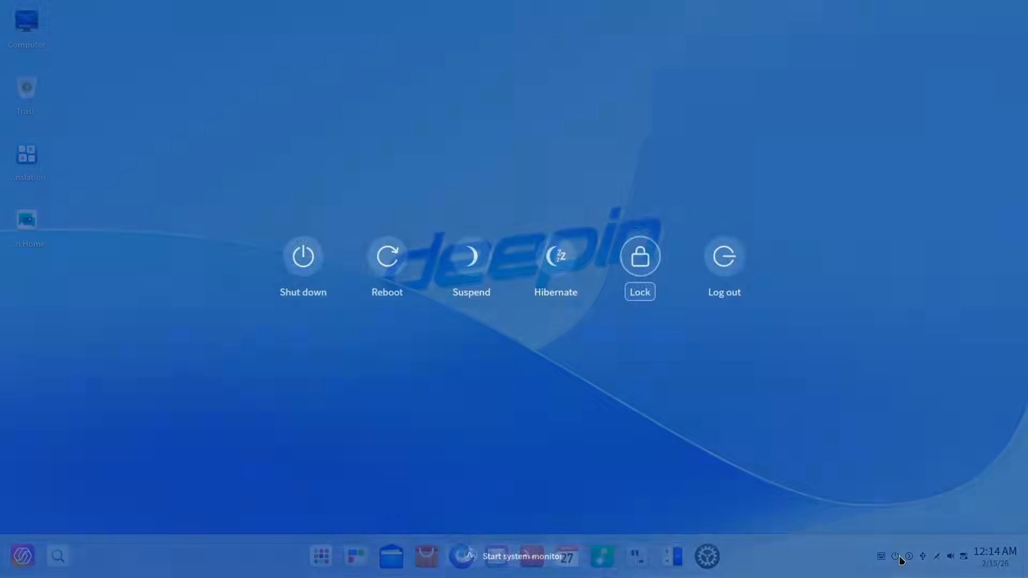
pyautogui.click(935, 474)
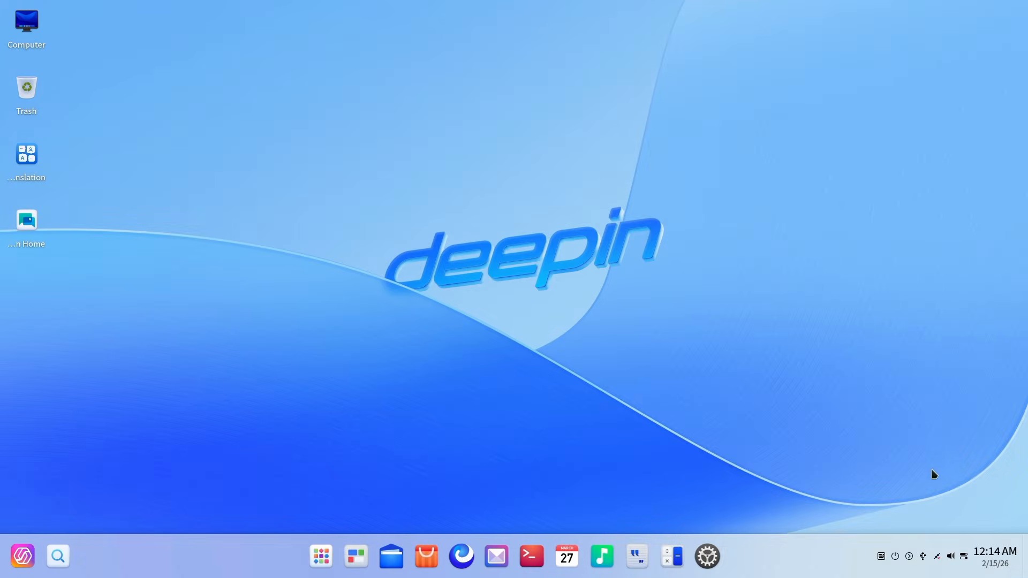
pyautogui.click(965, 557)
pyautogui.click(808, 503)
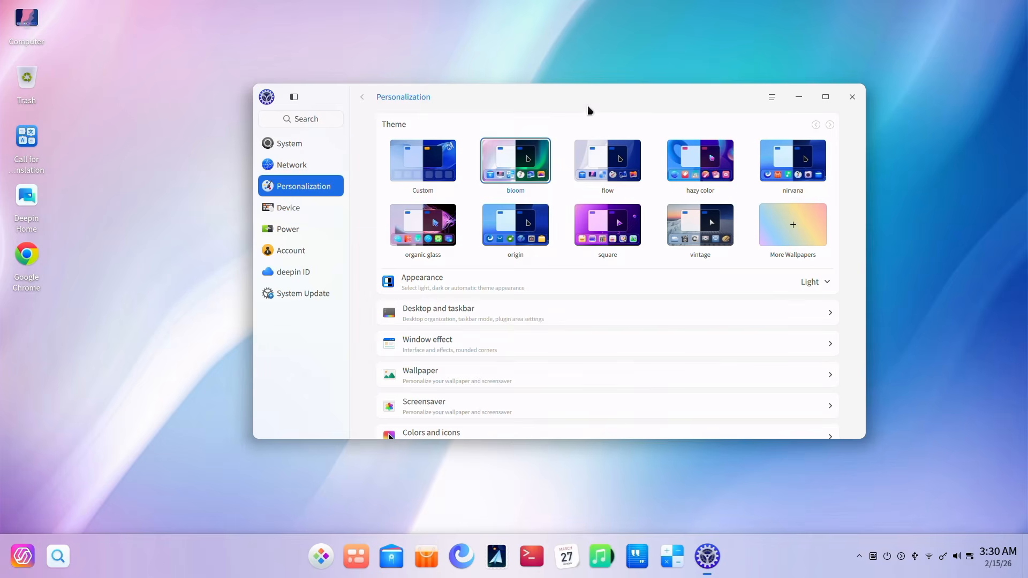
# Try the flow and hazy color desktop themes in the Personalization settings
pyautogui.click(609, 150)
pyautogui.click(669, 150)
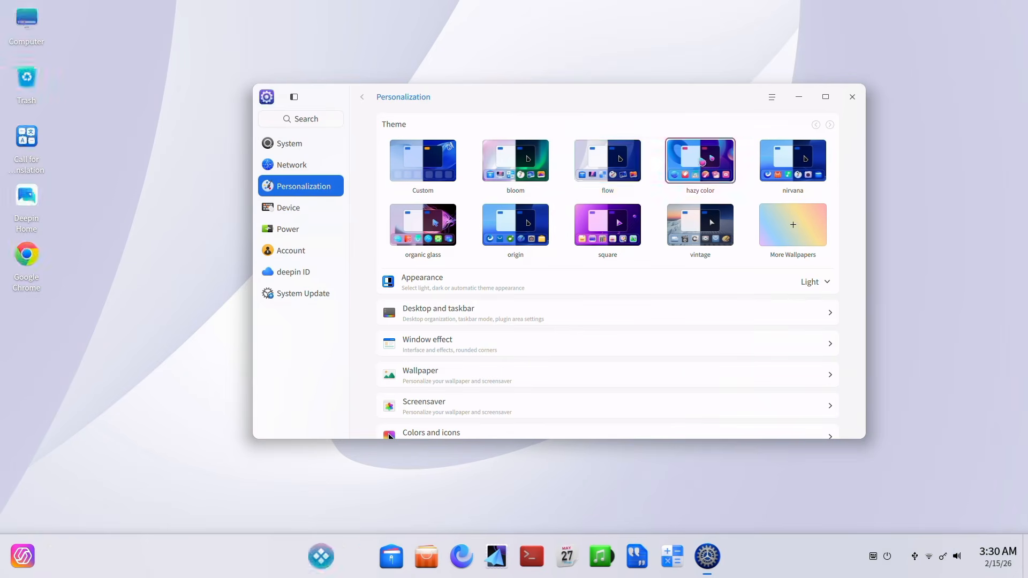
pyautogui.moveTo(687, 101); pyautogui.dragTo(708, 436)
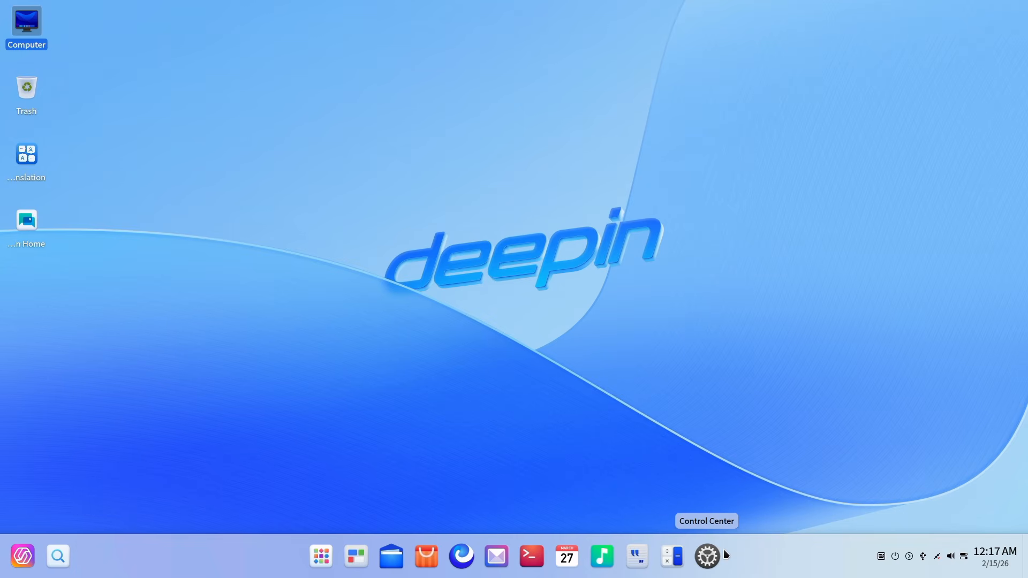
# Search the application launcher for "contr", open Control Center and close its window
pyautogui.click(322, 556)
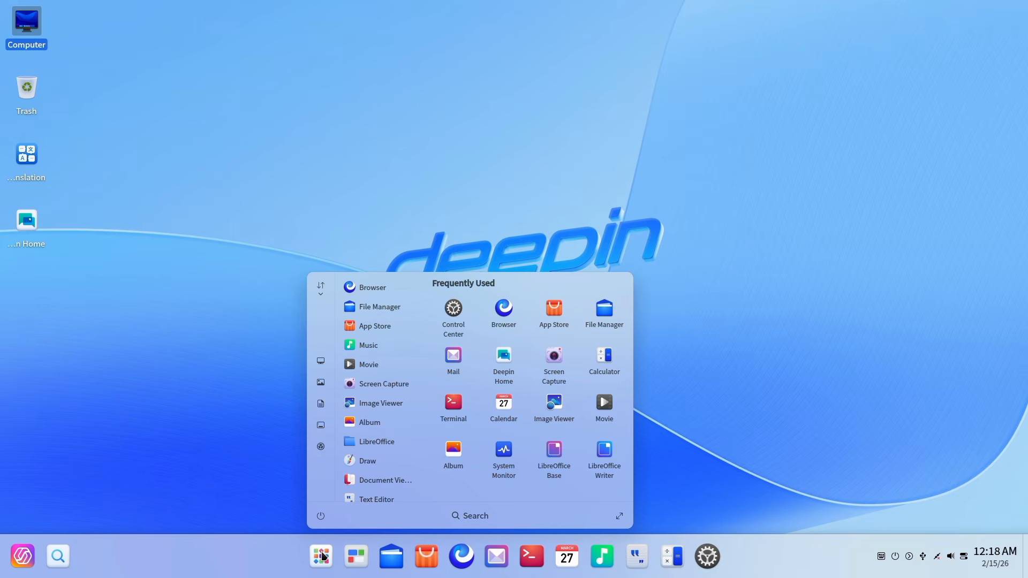
pyautogui.click(323, 557)
pyautogui.click(321, 559)
pyautogui.write('contr')
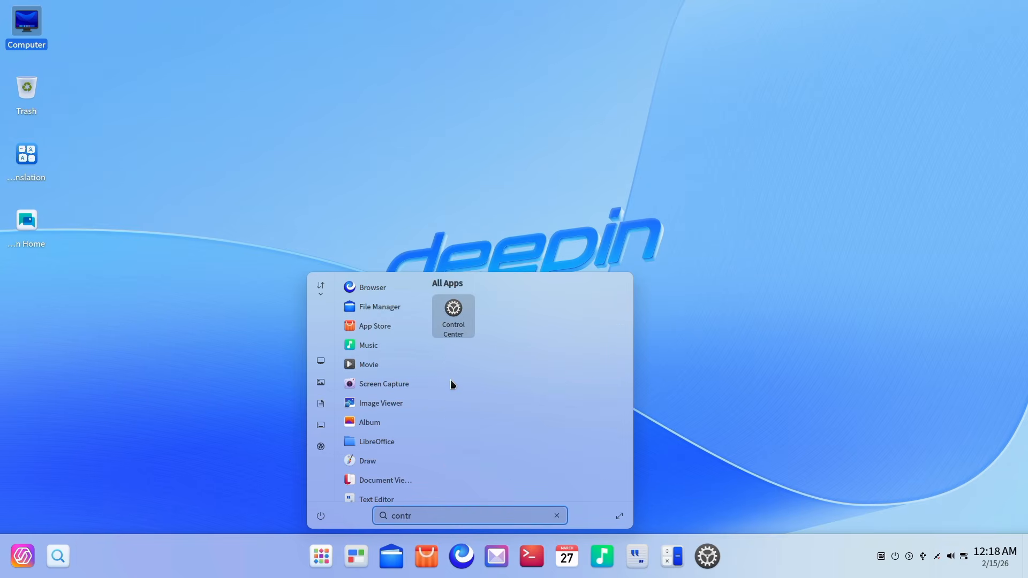
pyautogui.press('Return')
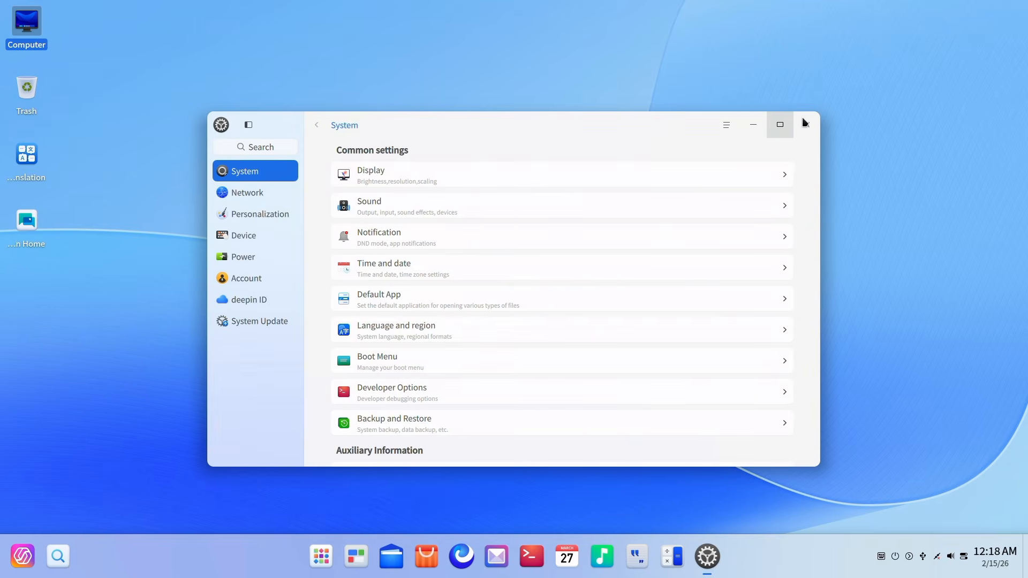
pyautogui.click(805, 123)
# View the Computer location in the file manager and the desktop's context options, closing each one
pyautogui.doubleClick(35, 24)
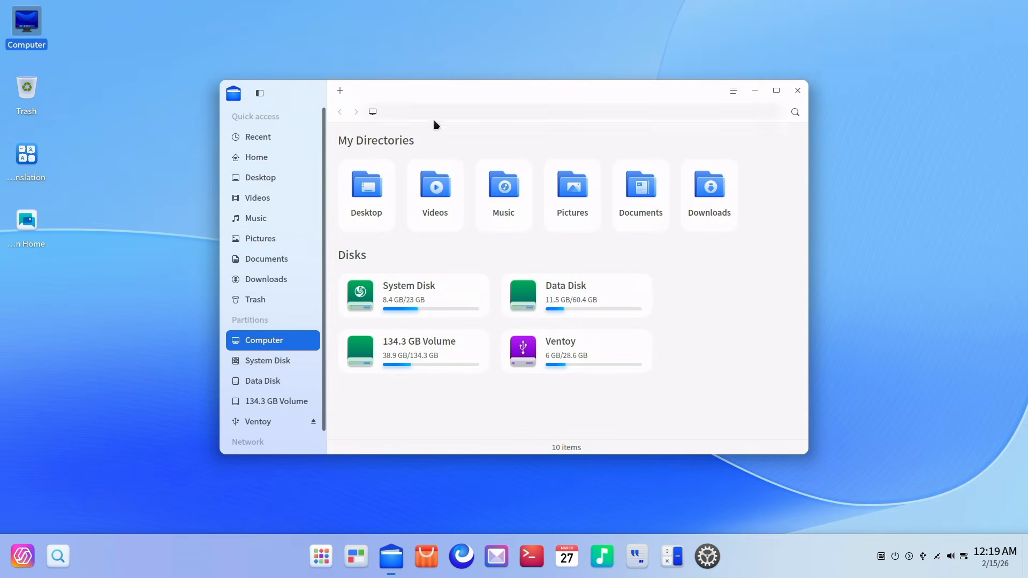
pyautogui.click(797, 90)
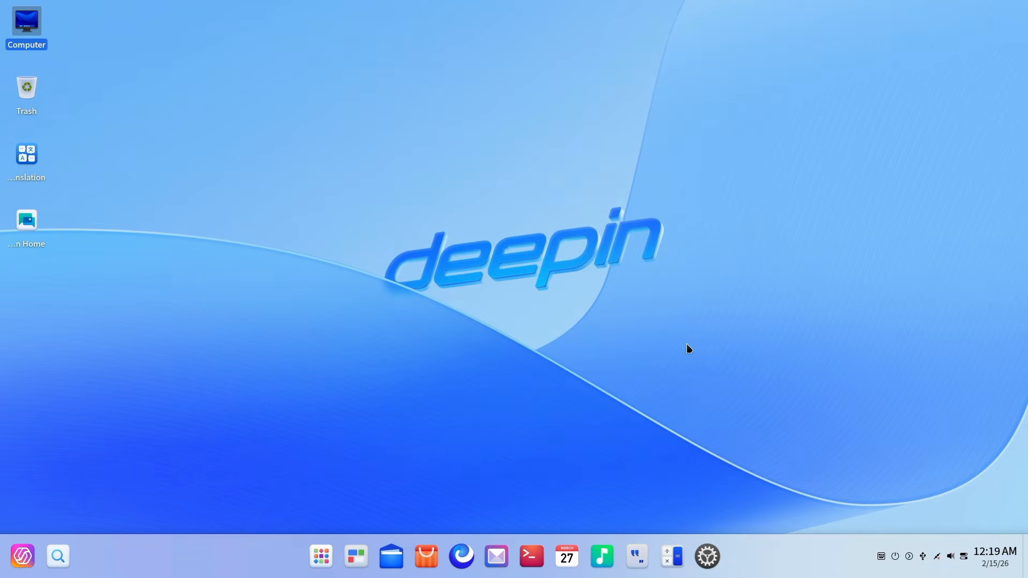
pyautogui.rightClick(505, 209)
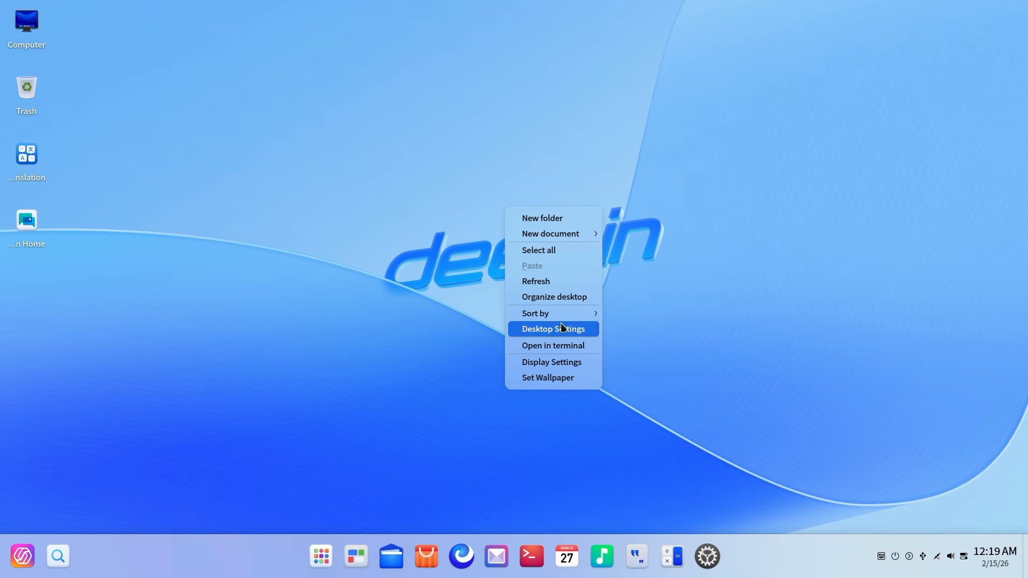
pyautogui.click(795, 156)
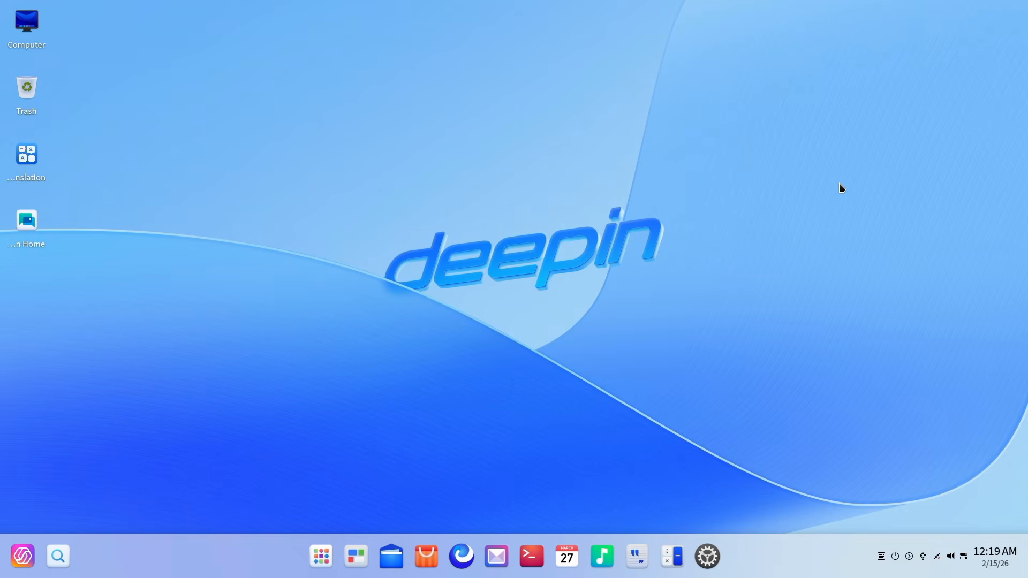
# View the wired network options in the quick settings and raise the sound volume slightly
pyautogui.click(968, 560)
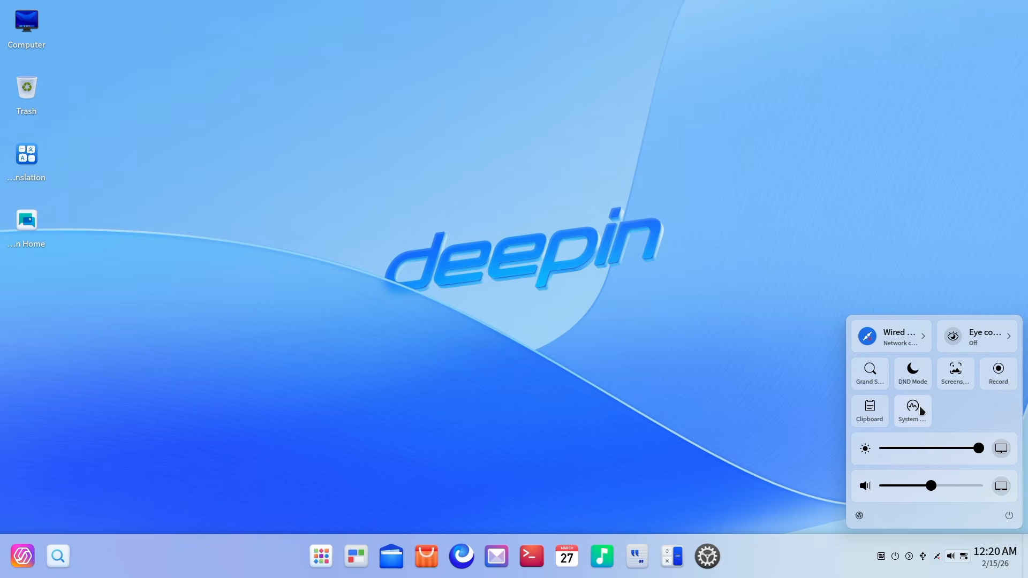
pyautogui.click(898, 342)
pyautogui.click(856, 309)
pyautogui.moveTo(978, 449)
pyautogui.mouseDown()
pyautogui.moveTo(920, 449)
pyautogui.moveTo(979, 449)
pyautogui.mouseUp()
pyautogui.moveTo(932, 485)
pyautogui.mouseDown()
pyautogui.moveTo(920, 486)
pyautogui.moveTo(973, 487)
pyautogui.moveTo(948, 486)
pyautogui.mouseUp()
# Start a screenshot capture from the quick settings and cancel it
pyautogui.click(957, 371)
pyautogui.press('Escape')
pyautogui.click(681, 444)
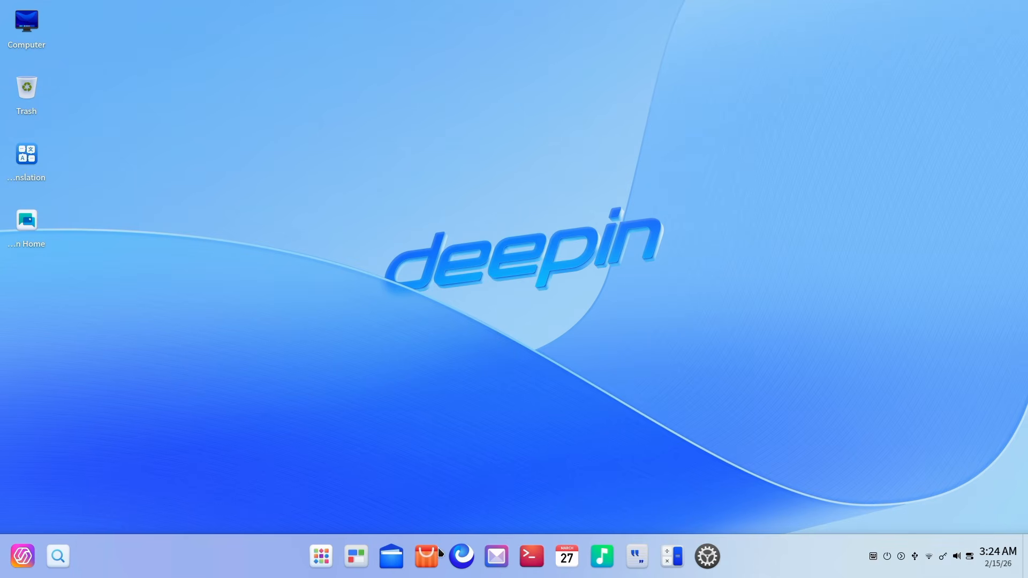
# Search the App Store for "chrome" and install Google Chrome
pyautogui.click(426, 557)
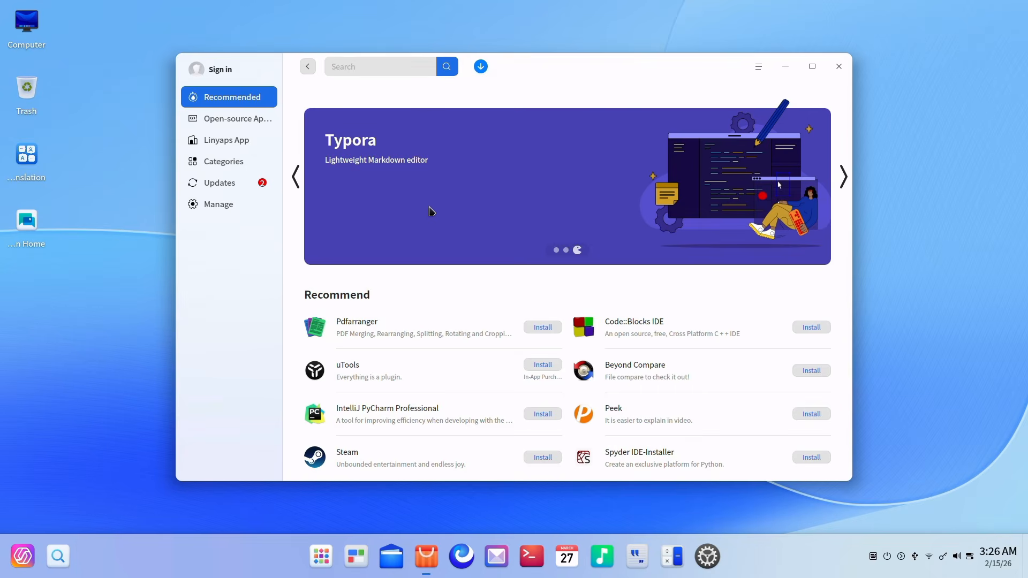
pyautogui.write('chrome')
pyautogui.press('Return')
pyautogui.click(362, 169)
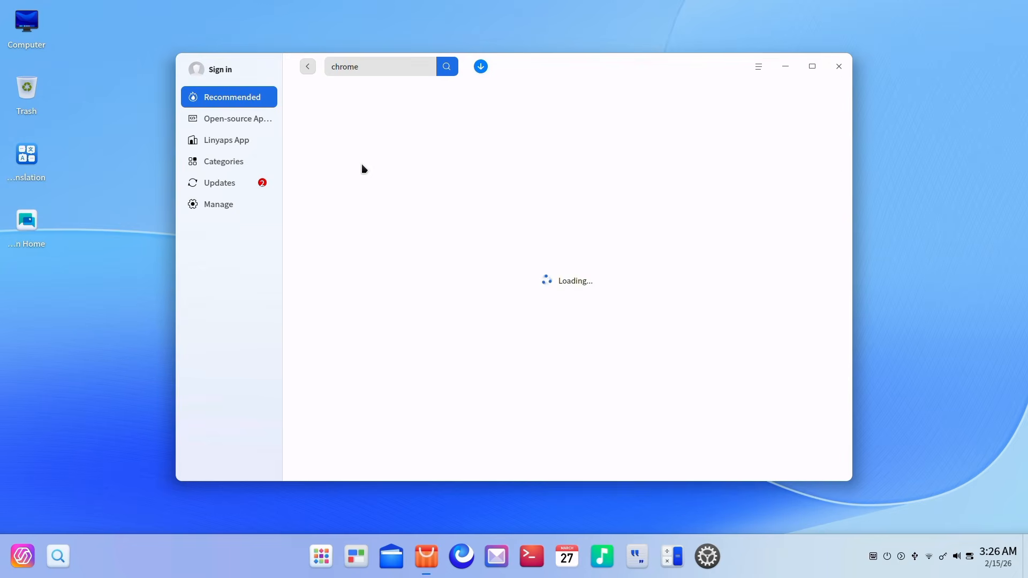
pyautogui.click(811, 120)
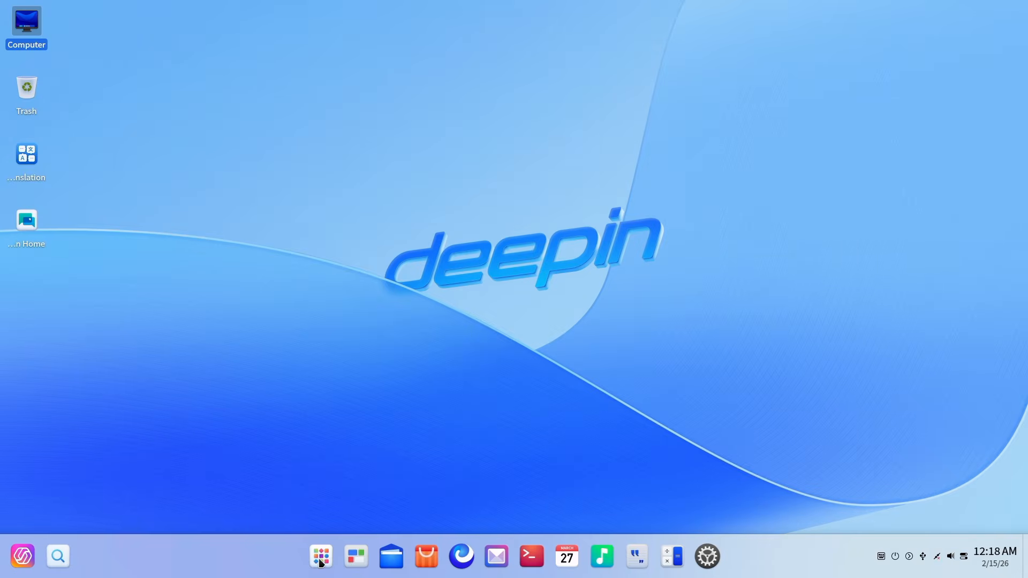
# Open the web browser and launch LibreOffice Writer from the application launcher
pyautogui.click(320, 559)
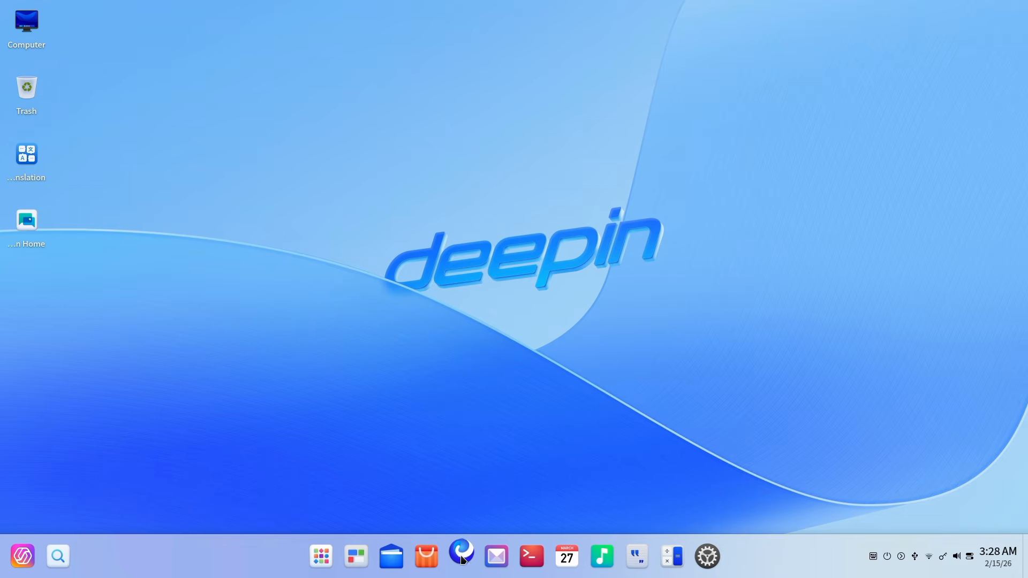
pyautogui.click(462, 557)
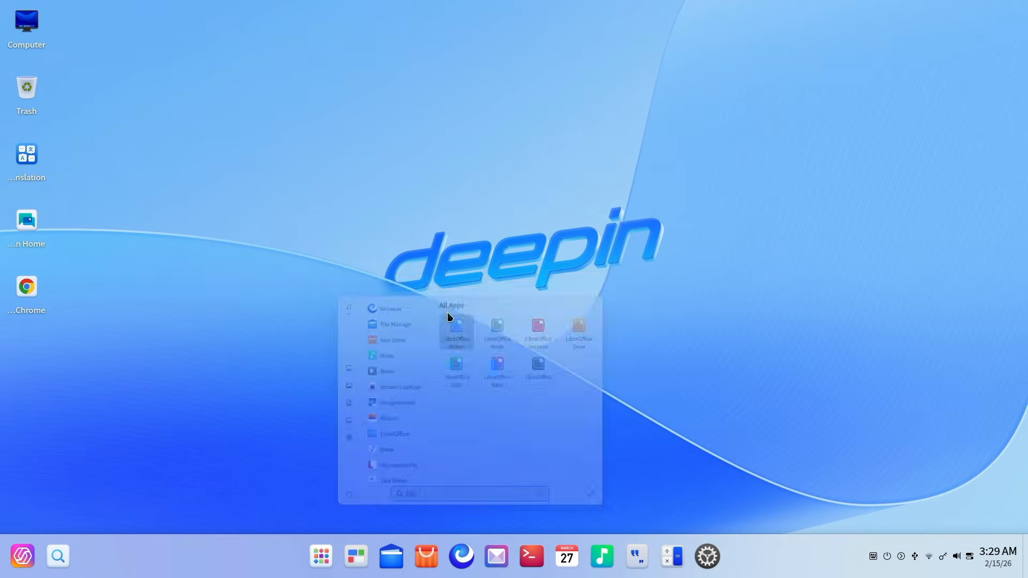
pyautogui.click(448, 313)
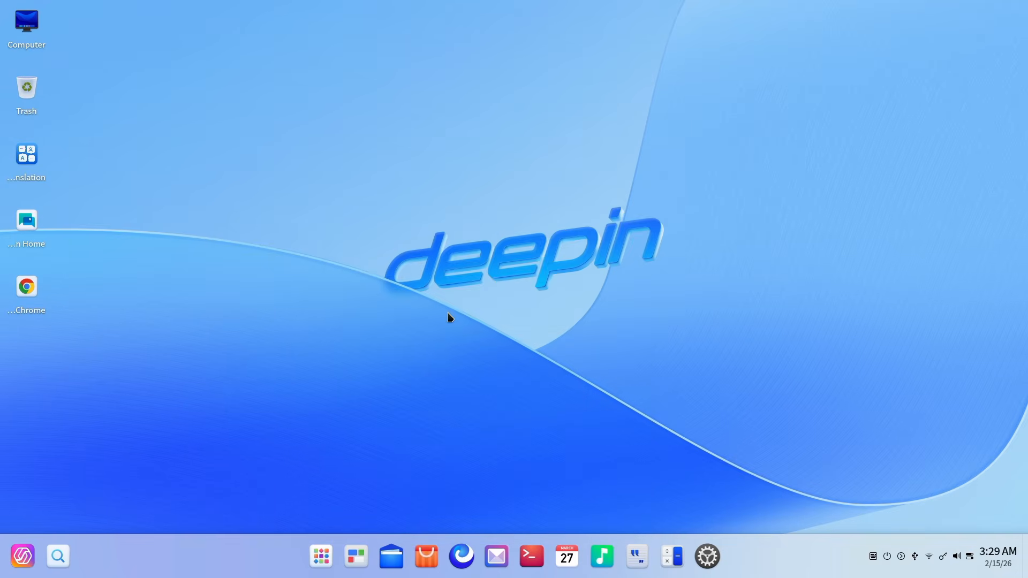
# Open the Music player and close it with the option to minimize to the system tray
pyautogui.click(601, 557)
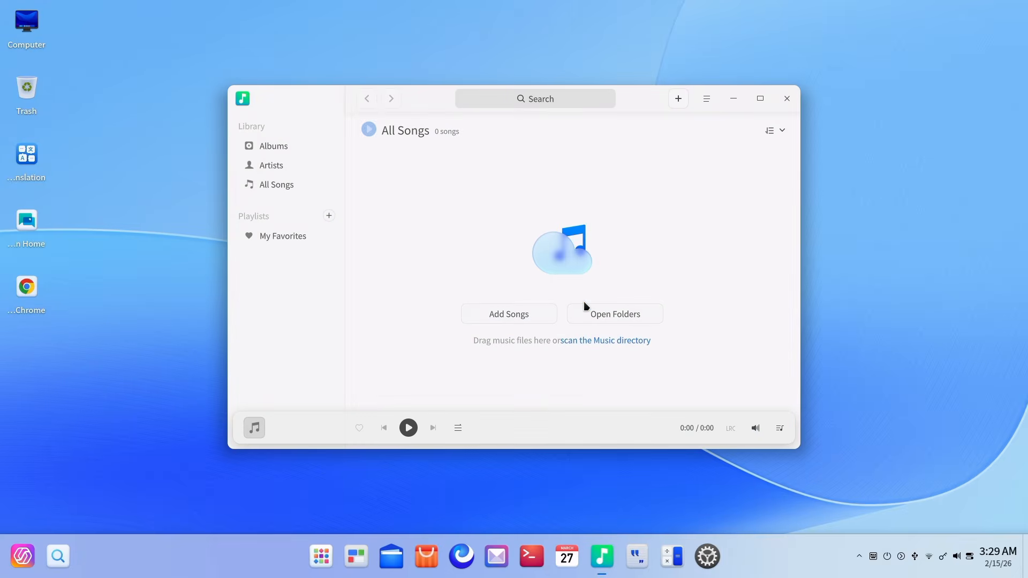
pyautogui.click(787, 98)
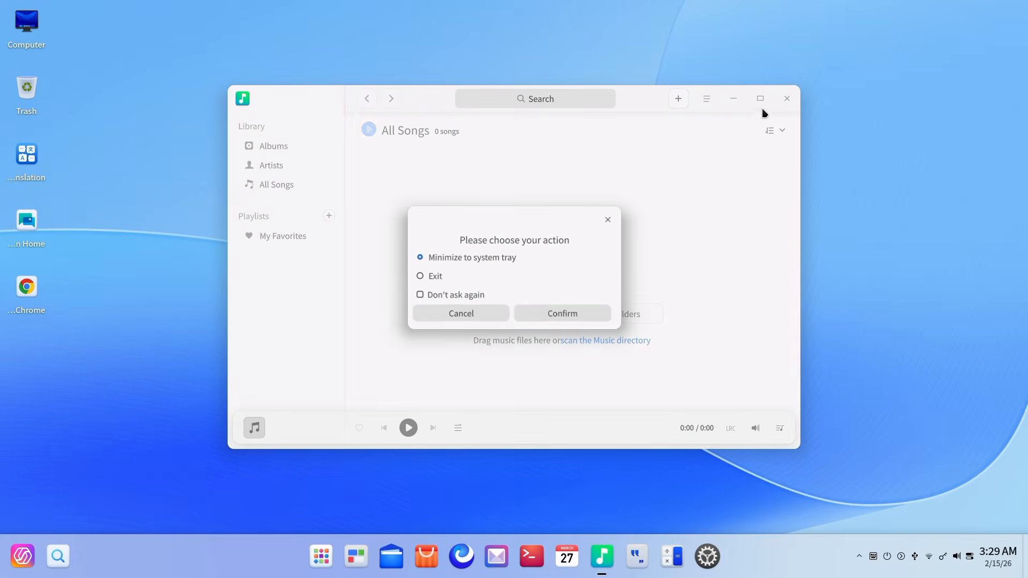
pyautogui.click(569, 313)
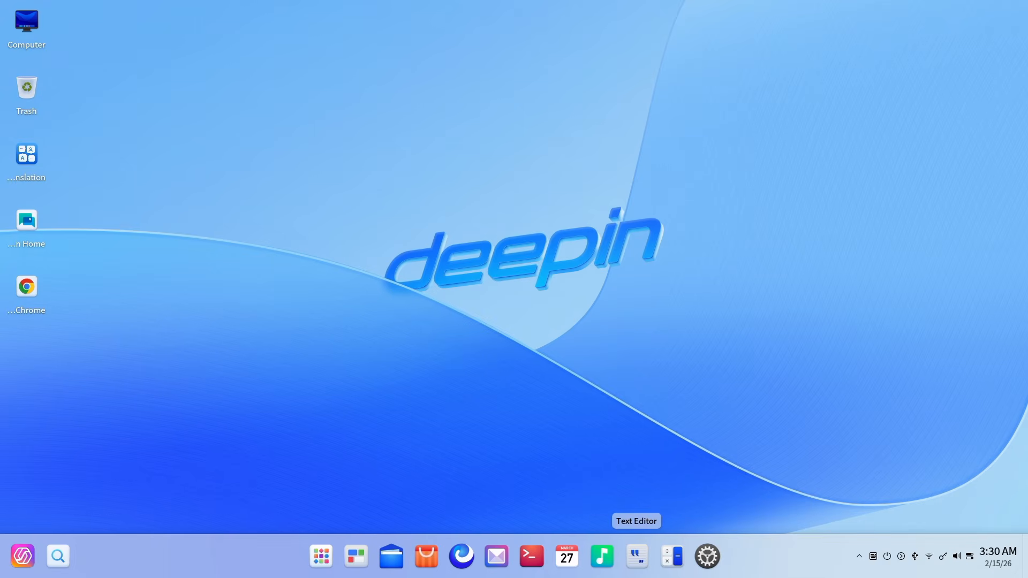
# In Control Center's Personalization settings, try the bloom, flow and nirvana themes and apply the hazy color theme
pyautogui.click(704, 561)
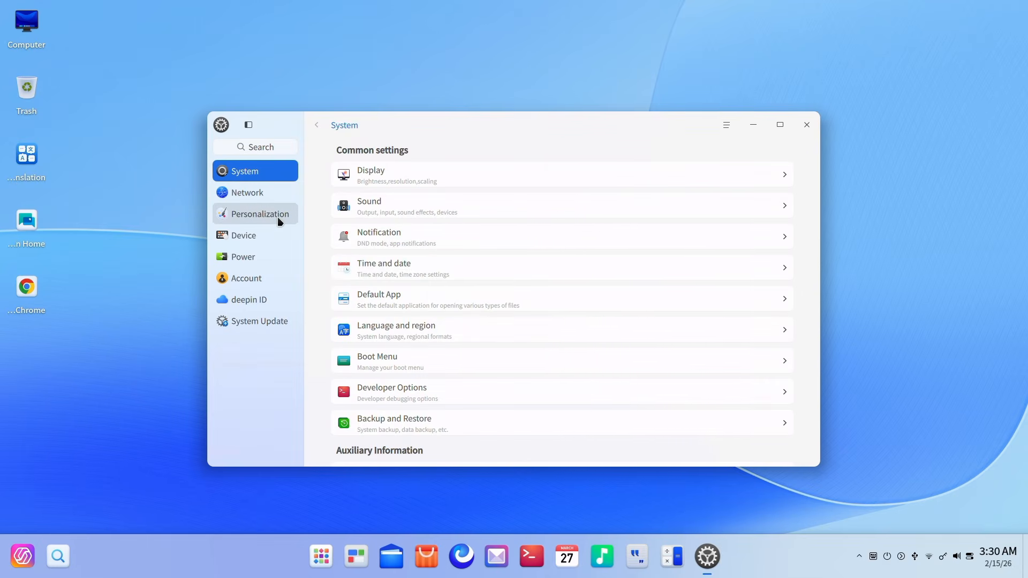
pyautogui.click(278, 217)
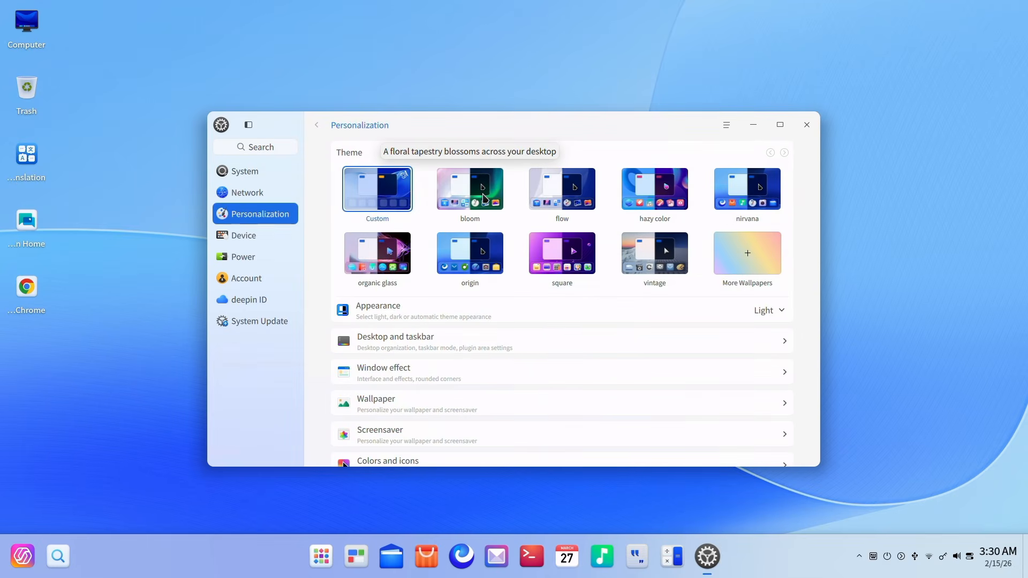
pyautogui.click(485, 199)
pyautogui.click(552, 196)
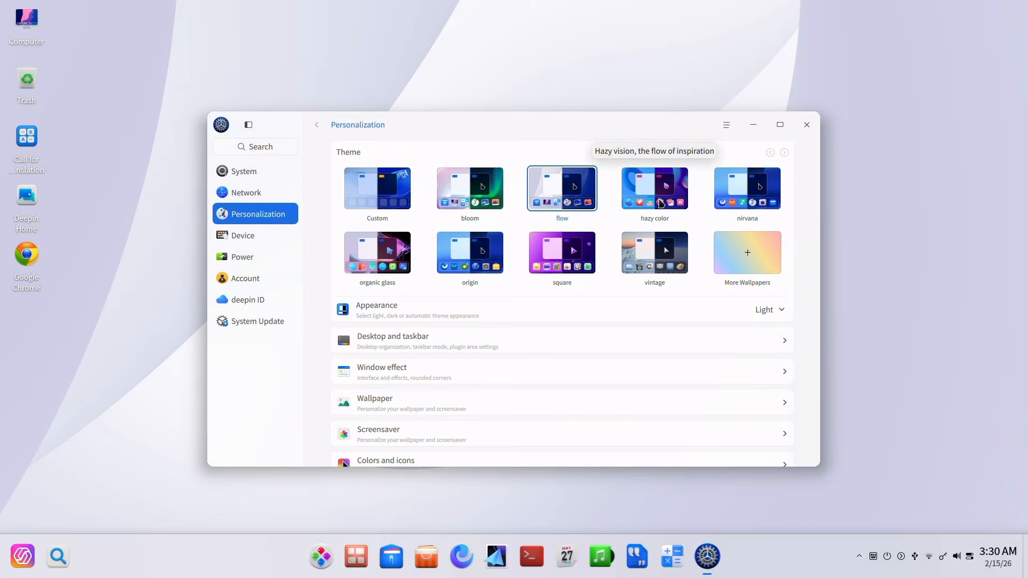
pyautogui.click(661, 204)
pyautogui.click(752, 192)
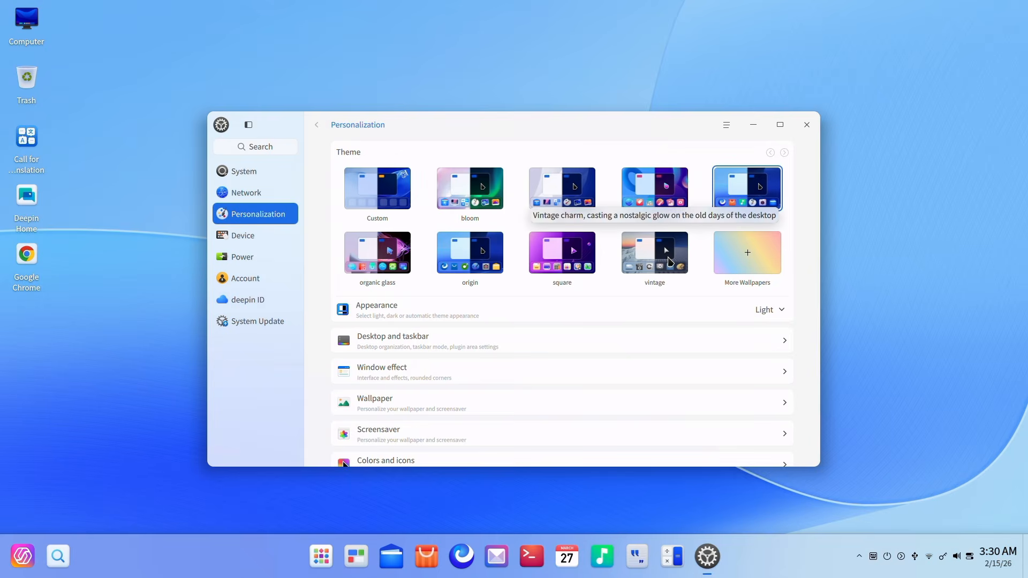
pyautogui.click(659, 259)
pyautogui.click(741, 187)
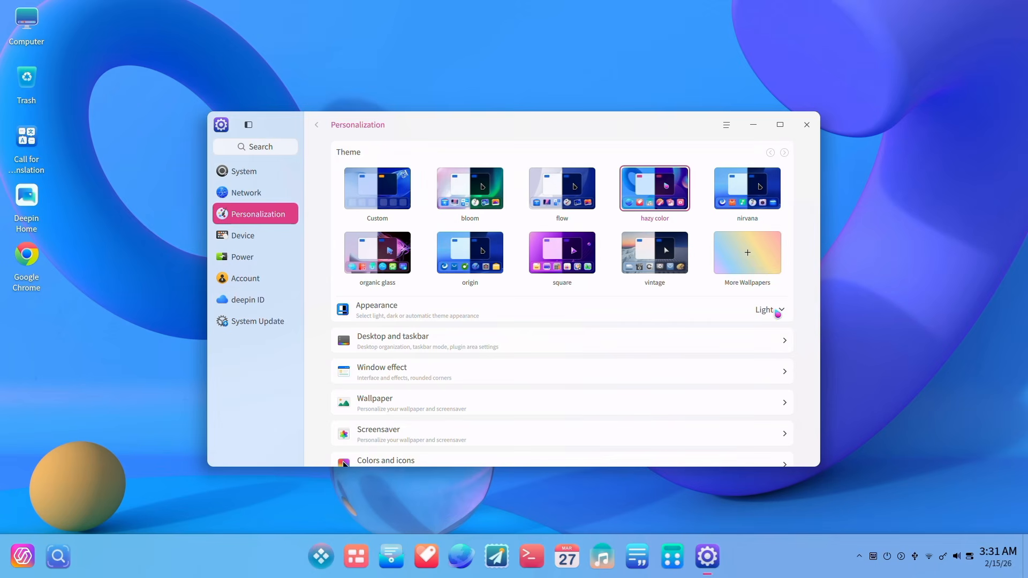
# Try the Dark appearance and return to Light
pyautogui.click(776, 310)
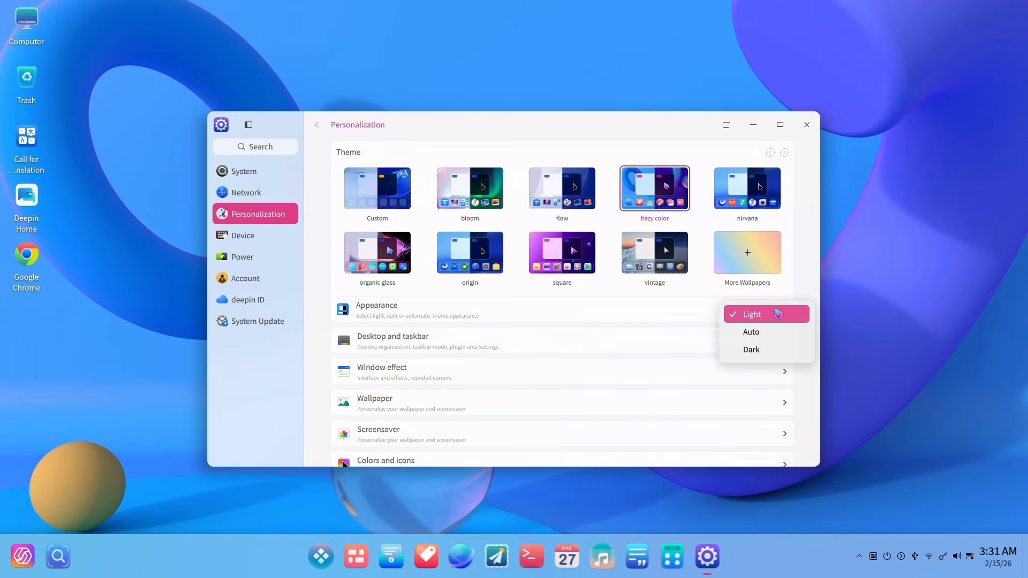
pyautogui.click(764, 350)
pyautogui.click(776, 319)
# In the desktop and taskbar settings, try the Left dock position and return the dock to Bottom
pyautogui.click(763, 323)
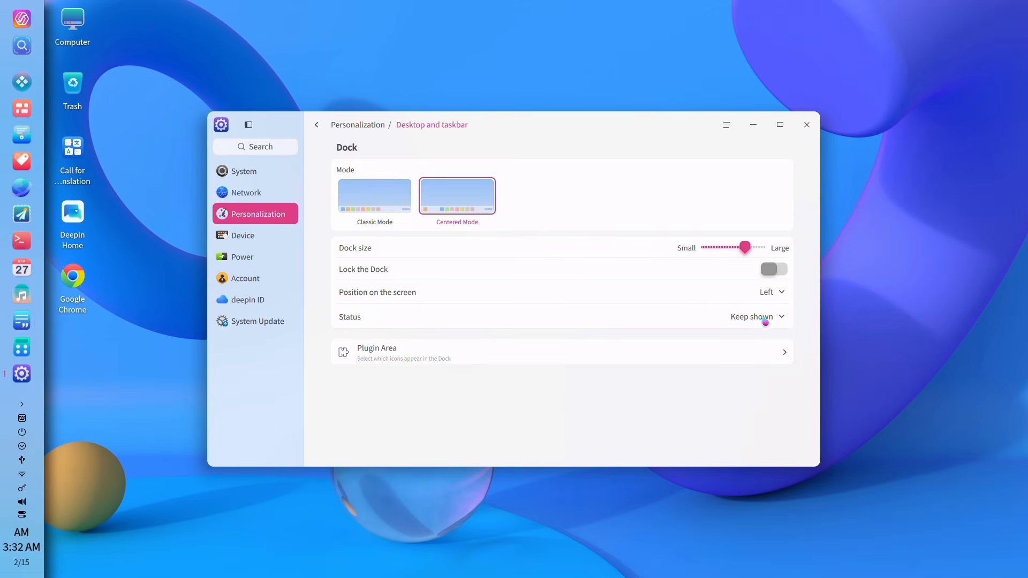
pyautogui.click(766, 292)
pyautogui.click(766, 353)
pyautogui.click(766, 292)
pyautogui.click(764, 296)
pyautogui.click(765, 294)
pyautogui.click(761, 315)
# Reduce the dock size slightly and close the settings window
pyautogui.moveTo(745, 248)
pyautogui.mouseDown()
pyautogui.moveTo(707, 251)
pyautogui.moveTo(746, 255)
pyautogui.mouseUp()
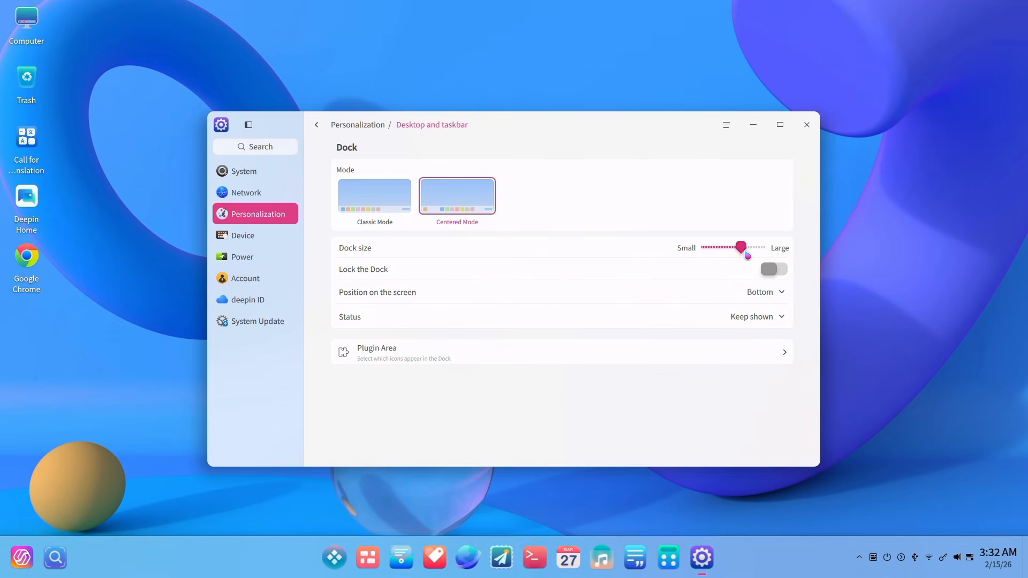
pyautogui.click(807, 125)
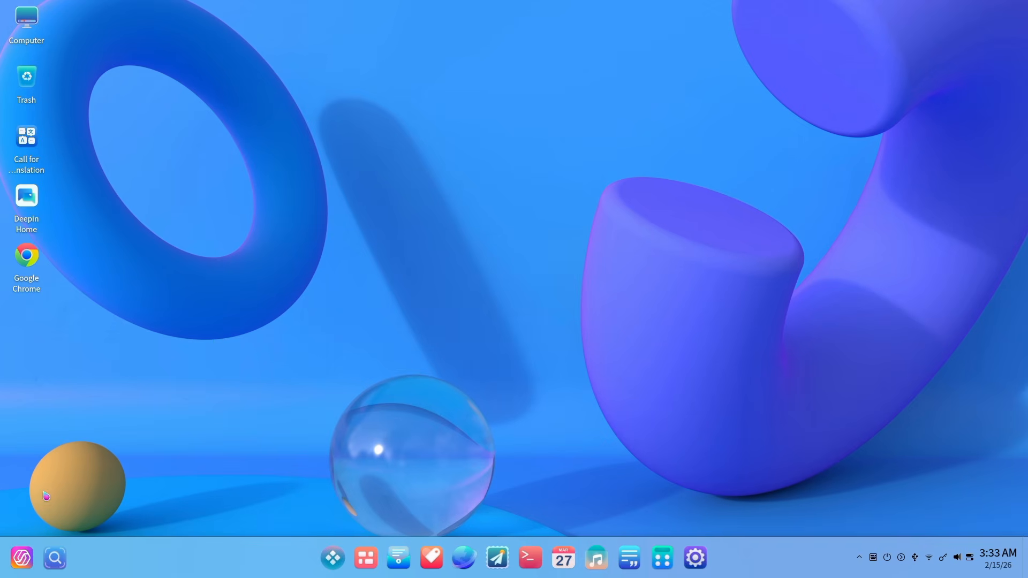
# Open UOS AI, accept the age confirmation and user agreement, and get a free trial account
pyautogui.click(21, 559)
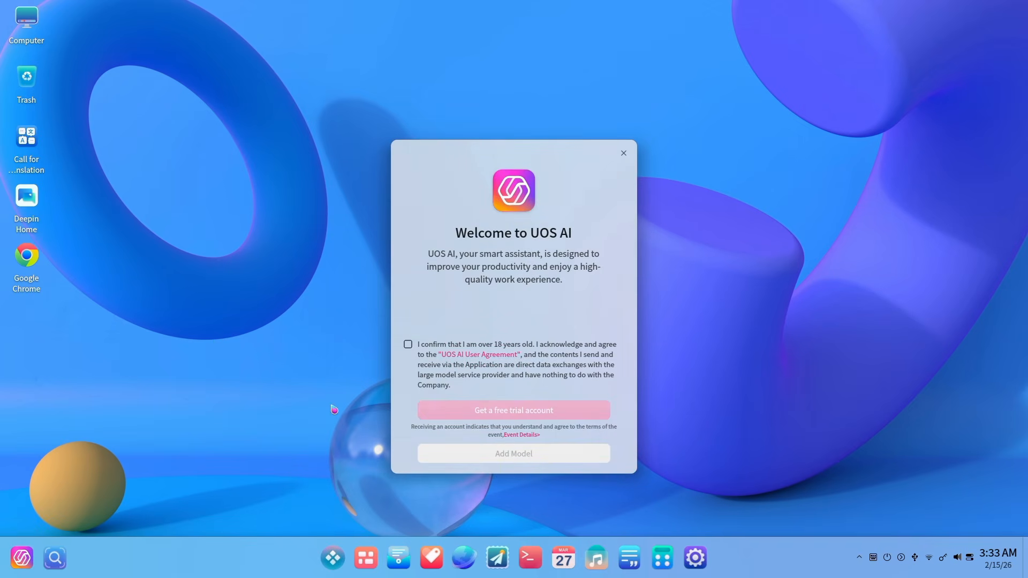
pyautogui.click(408, 345)
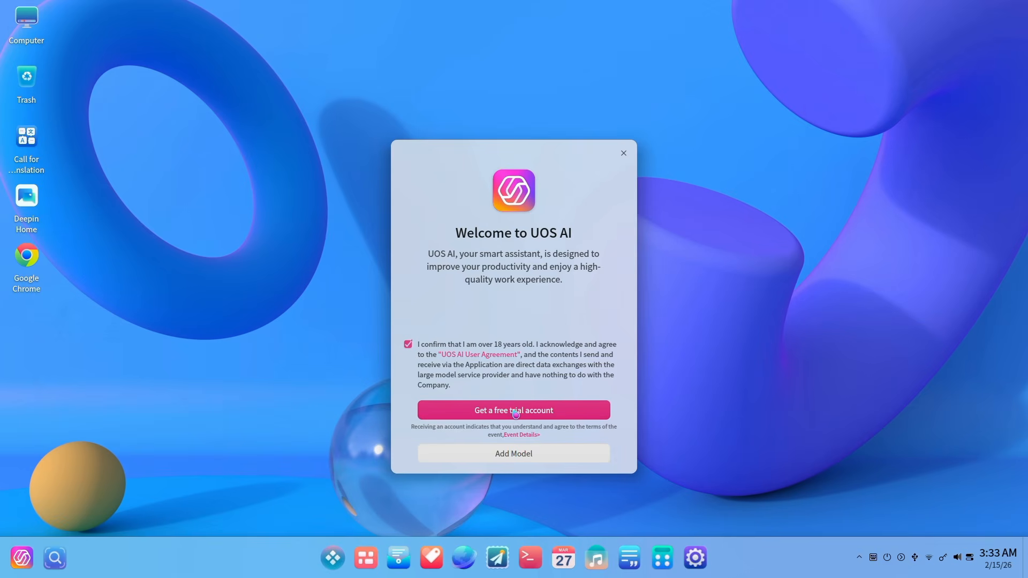
pyautogui.click(516, 412)
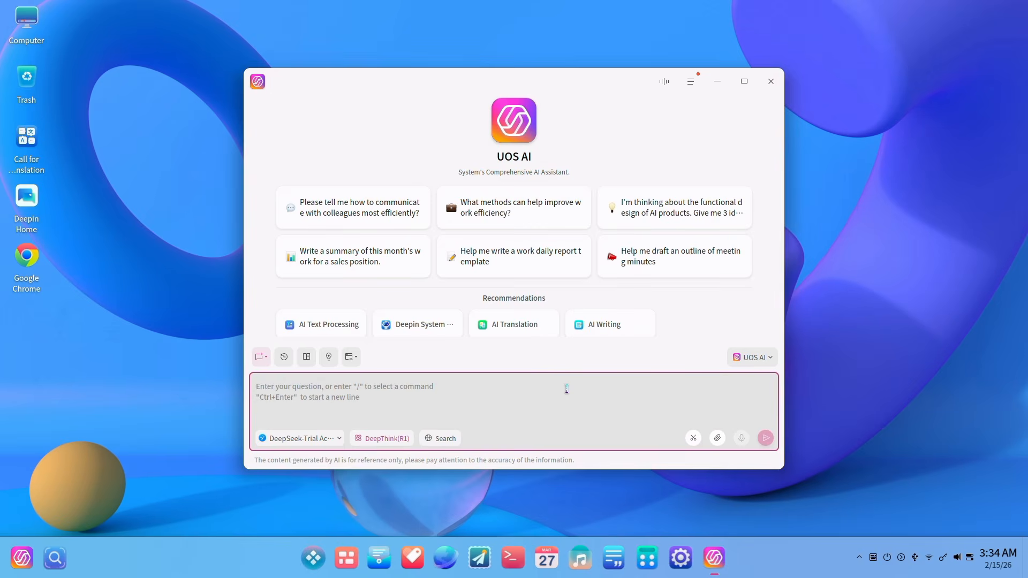
# Open the UOS AI settings and examine the online, local and private deployment options in the model configuration
pyautogui.click(691, 82)
pyautogui.click(710, 109)
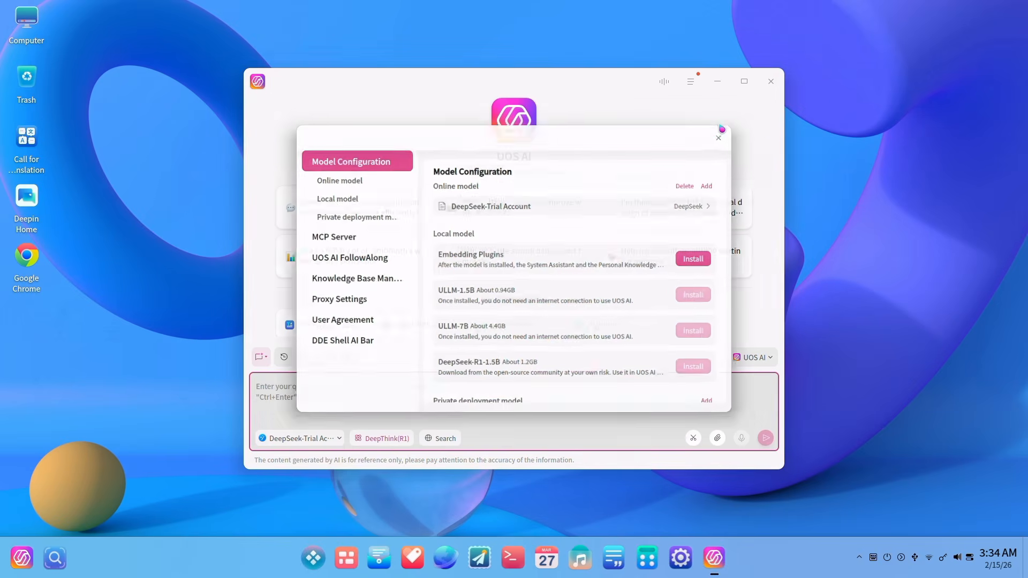
pyautogui.click(720, 182)
pyautogui.click(502, 238)
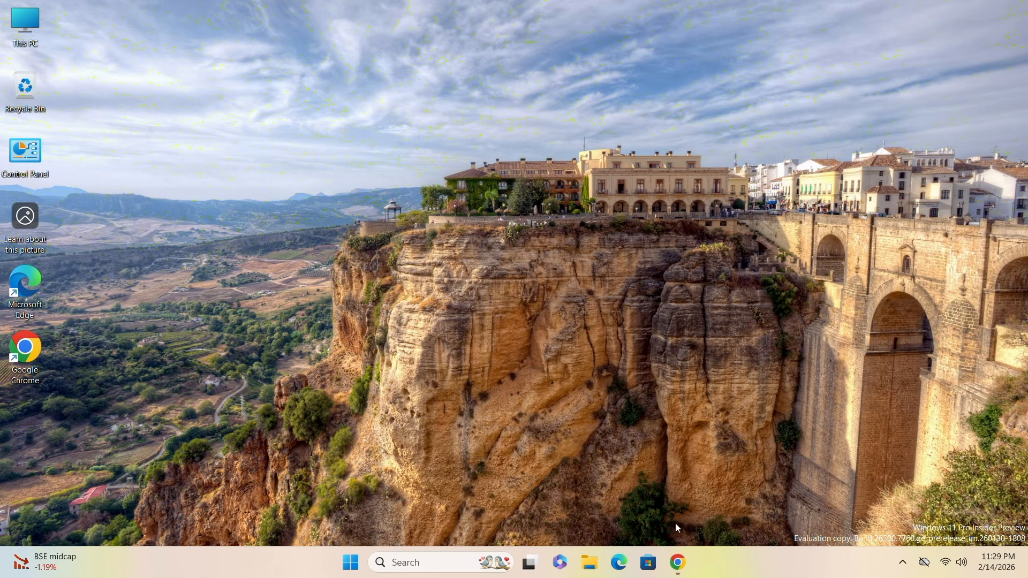
# Switch to Chrome on the Windows desktop and download the deepin 25.0.10 ISO for AMD64 from deepin.org
pyautogui.click(678, 562)
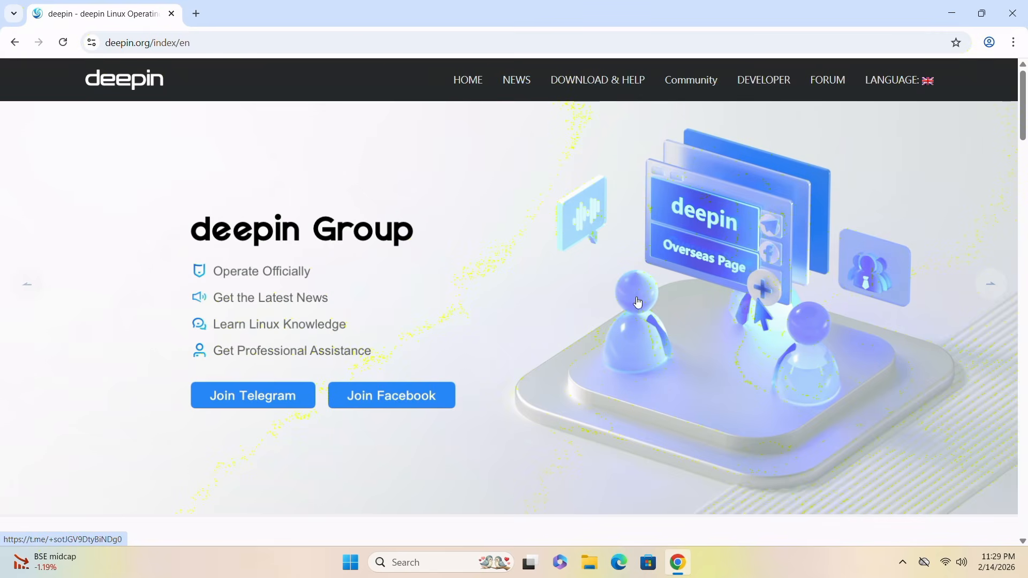
pyautogui.moveTo(579, 80)
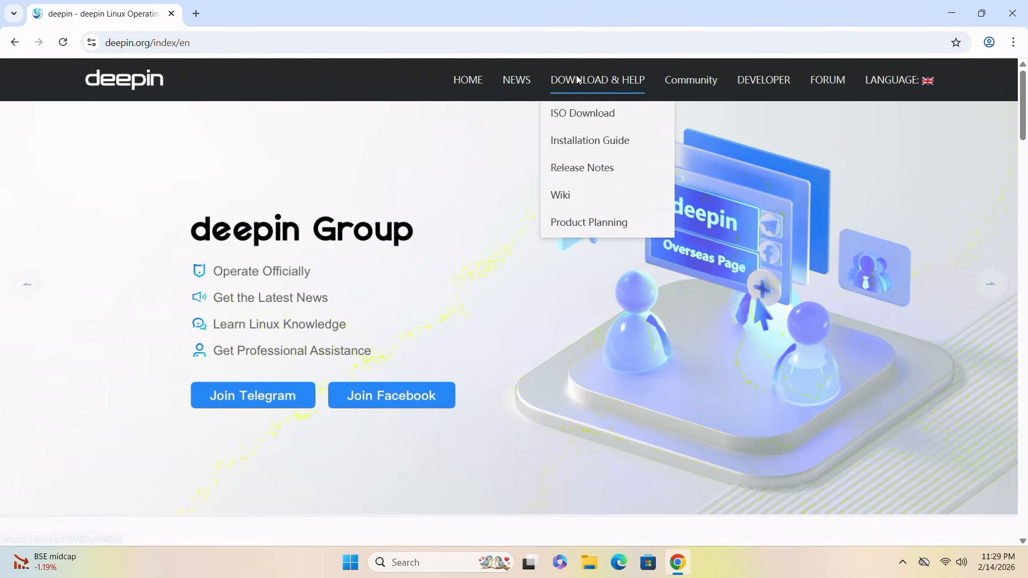
pyautogui.click(588, 118)
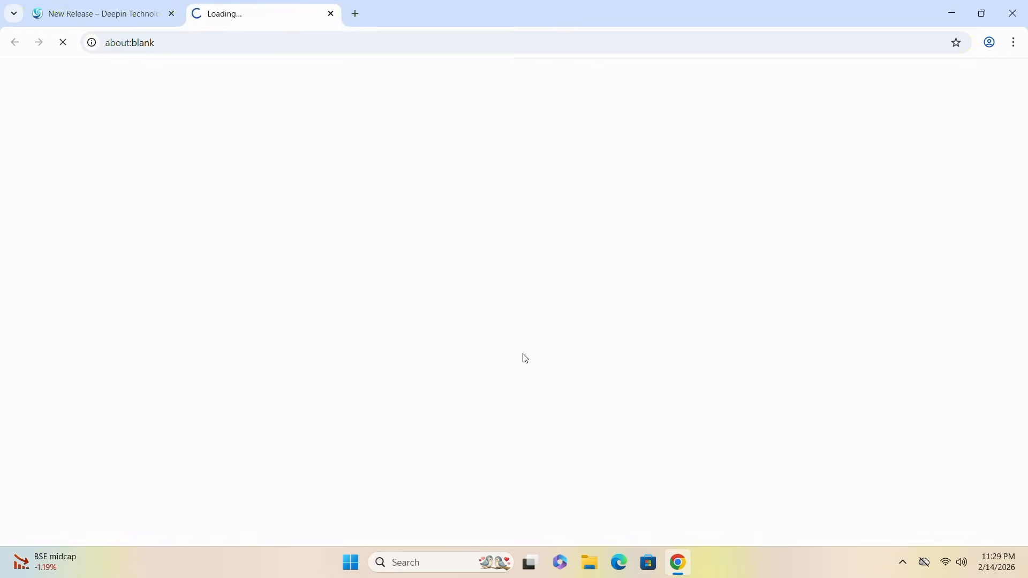
pyautogui.click(231, 204)
pyautogui.hotkey('ctrl', 'j')
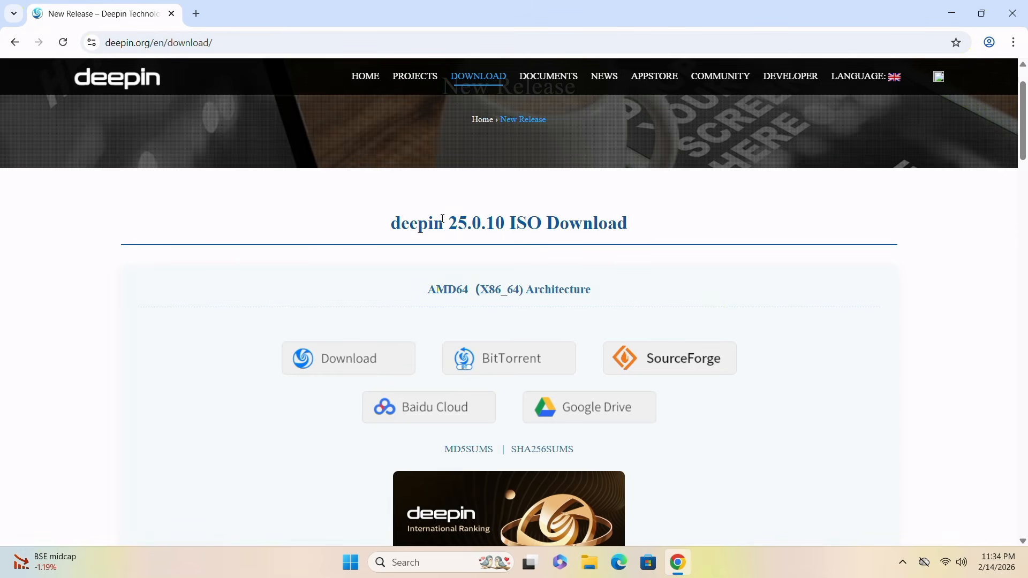
# Find the Ventoy website through a web search, download ventoy-1.1.10-windows.zip, and close the browser
pyautogui.click(262, 41)
pyautogui.write('venmtoy')
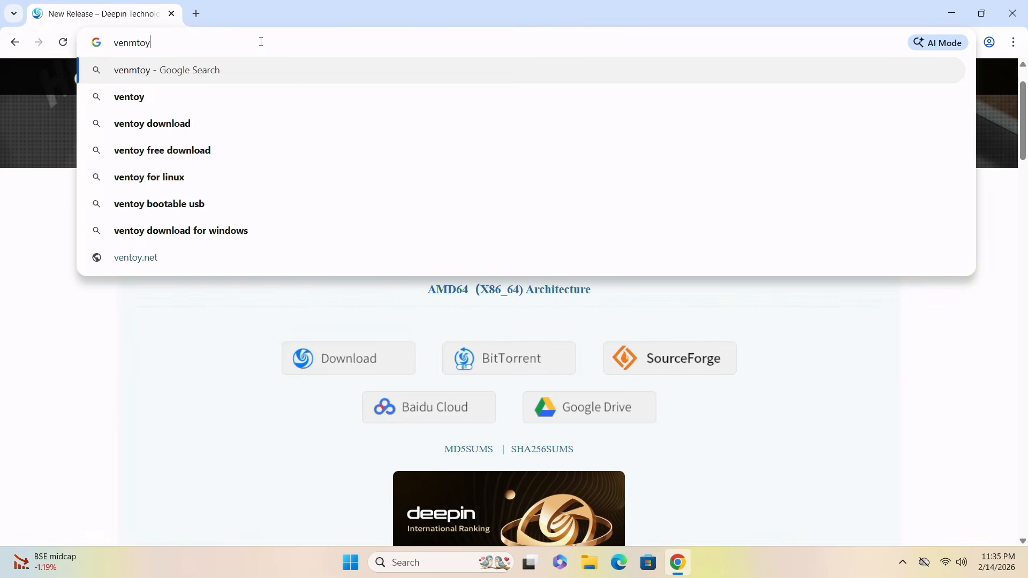
pyautogui.press('Return')
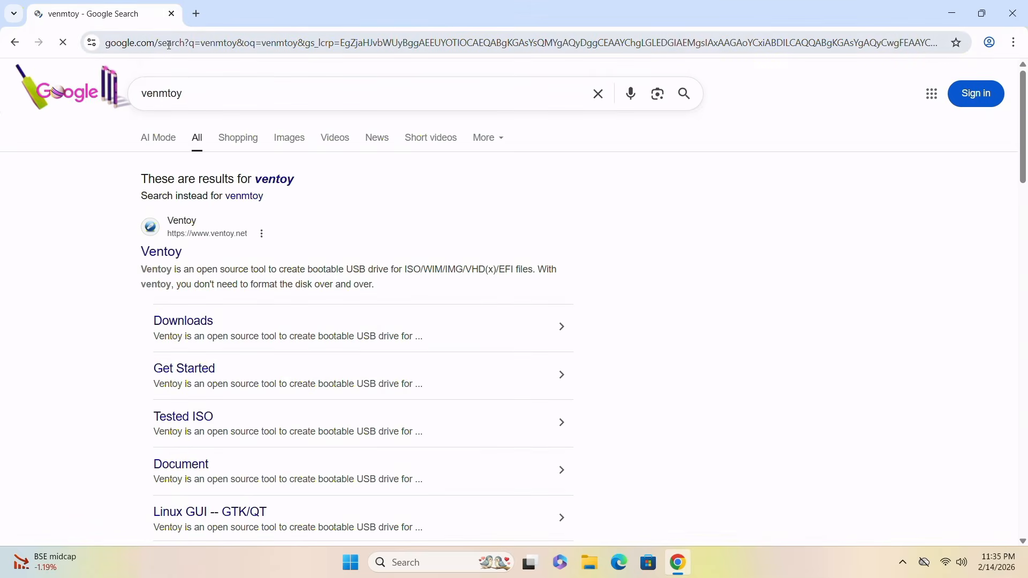
pyautogui.click(170, 253)
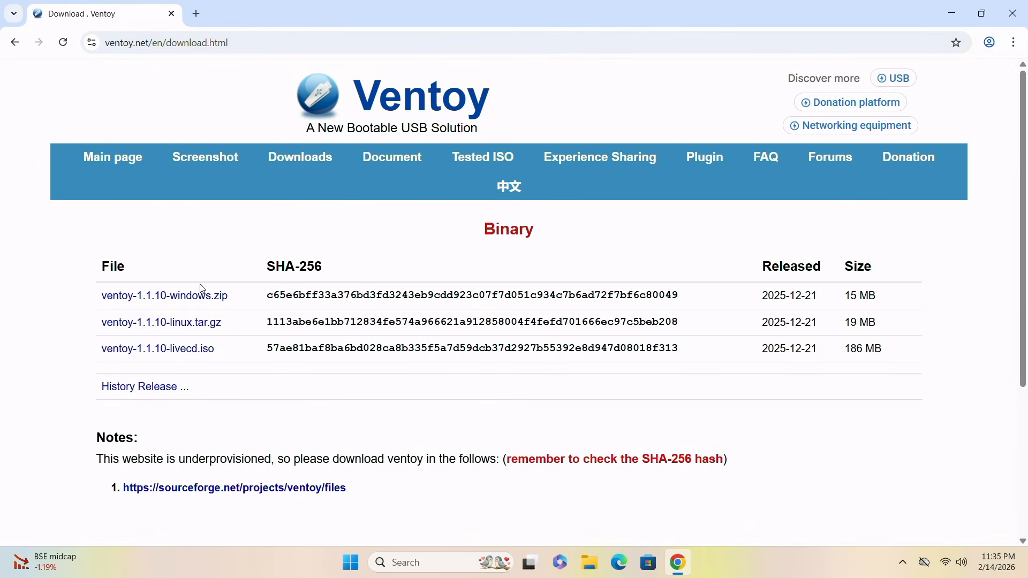
pyautogui.click(201, 304)
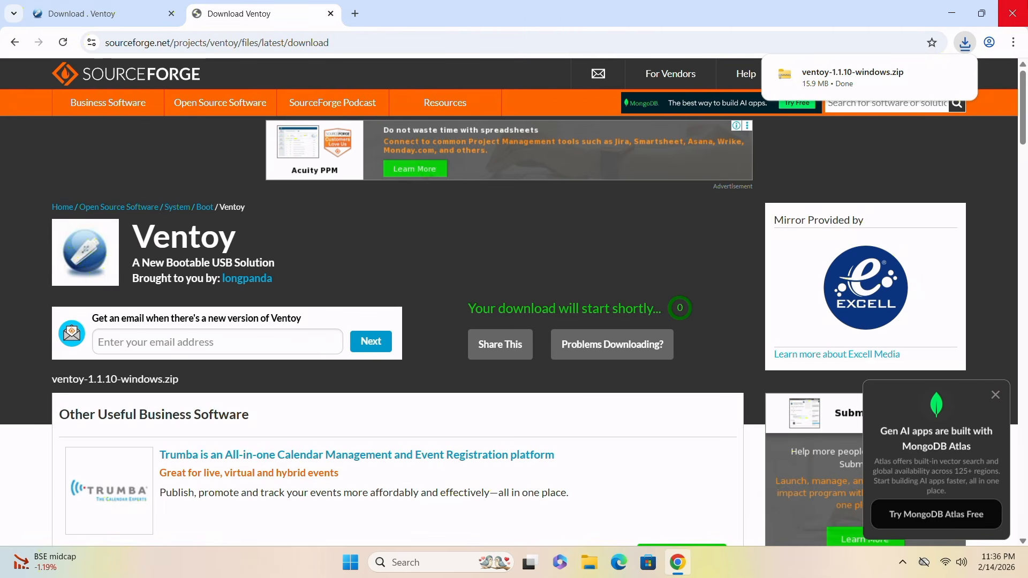
pyautogui.click(1012, 13)
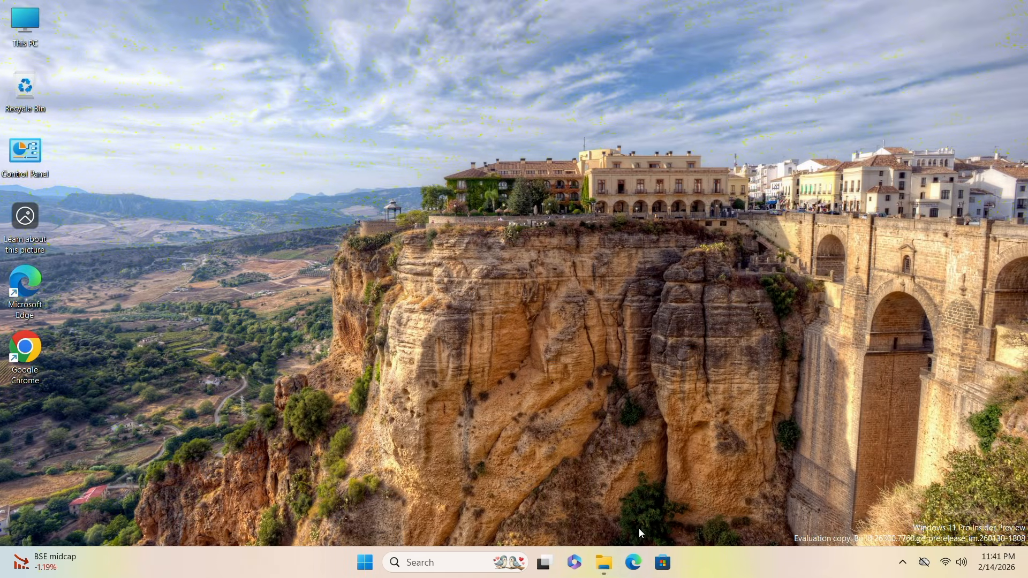
# Extract the ventoy-1.1.10-windows archive in the Downloads folder and launch Ventoy2Disk from the extracted files
pyautogui.click(604, 562)
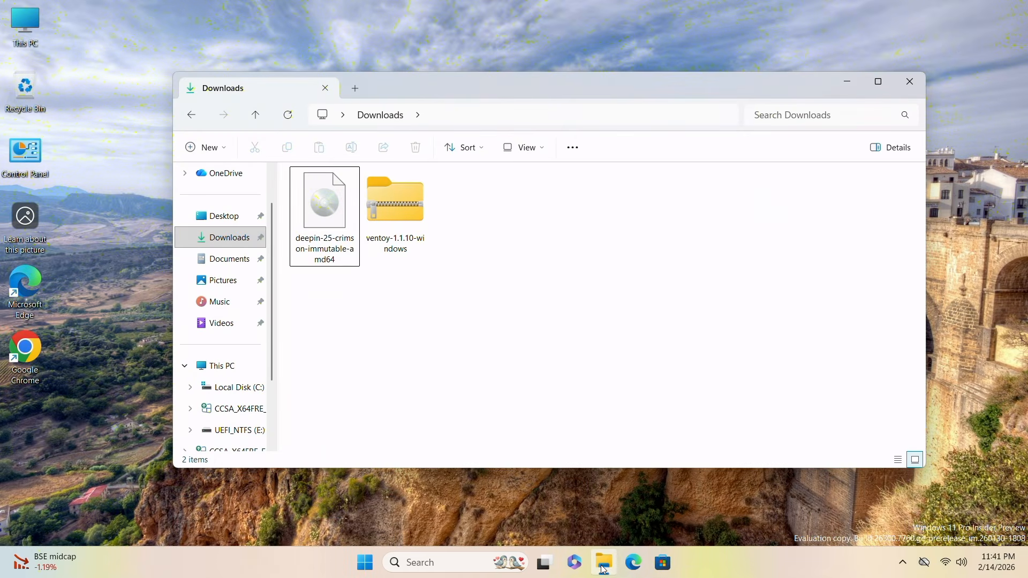
pyautogui.rightClick(389, 212)
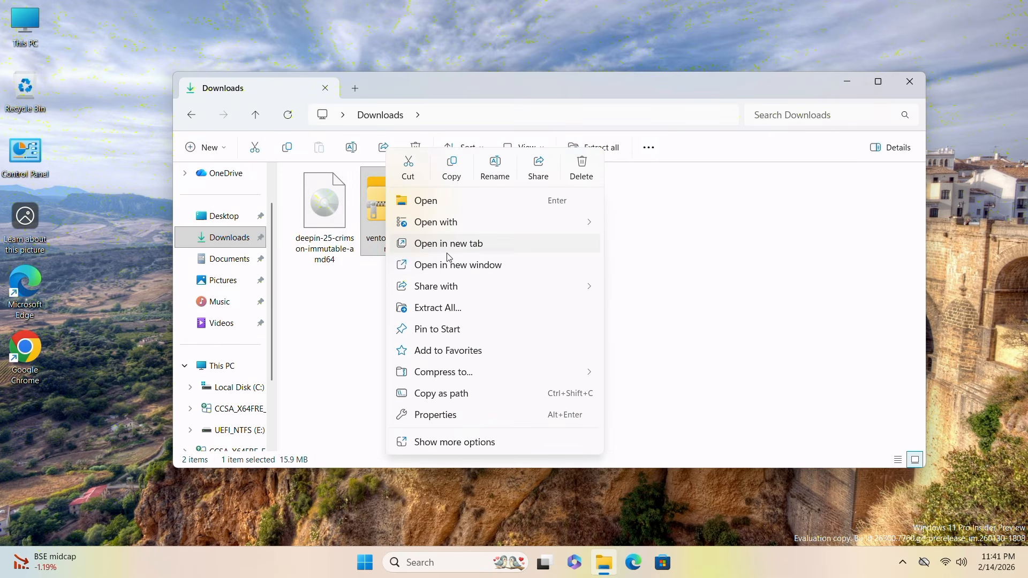
pyautogui.click(449, 268)
pyautogui.doubleClick(325, 213)
pyautogui.doubleClick(337, 229)
pyautogui.click(436, 399)
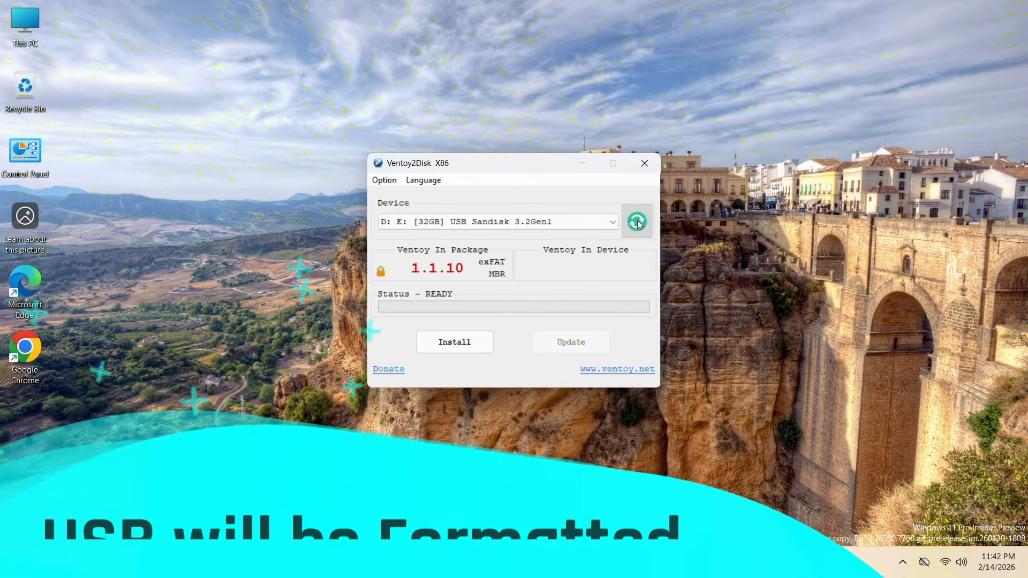
# Install Ventoy on the 32GB USB Sandisk 3.2Gen1 drive, accepting both format warnings, and close Ventoy2Disk
pyautogui.click(533, 222)
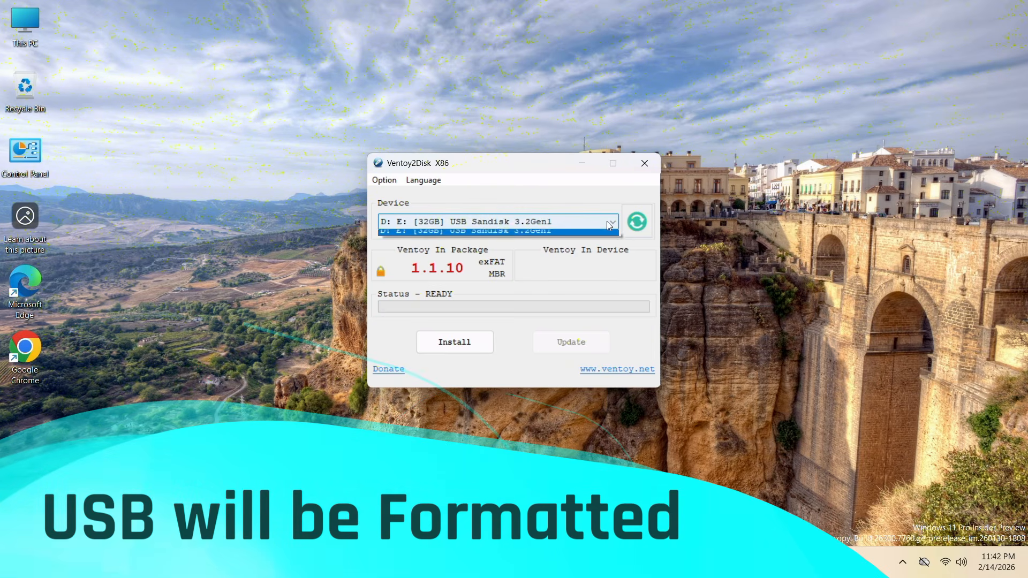
pyautogui.click(519, 239)
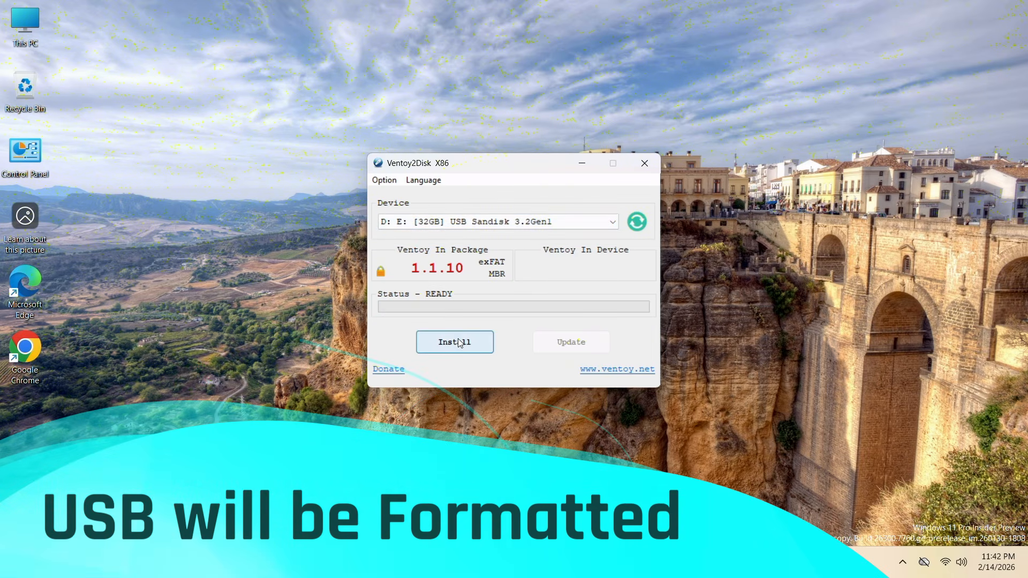
pyautogui.click(428, 344)
pyautogui.click(557, 327)
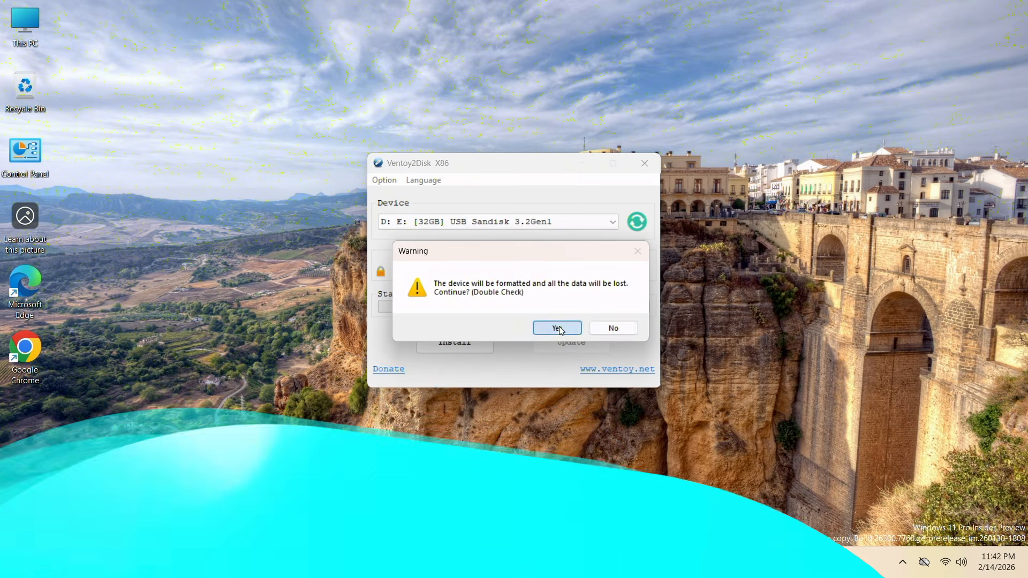
pyautogui.click(559, 327)
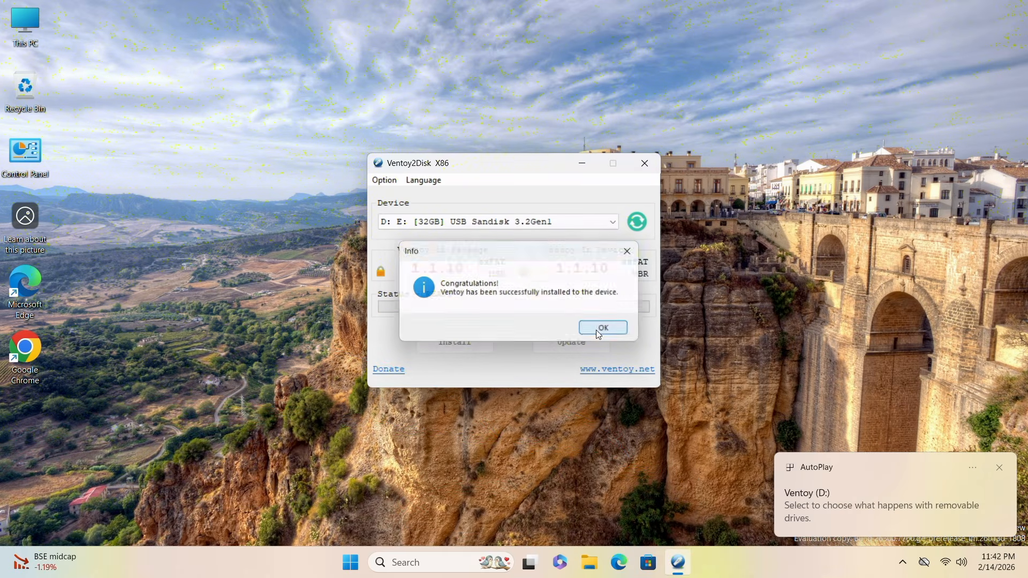
pyautogui.click(602, 326)
pyautogui.click(644, 160)
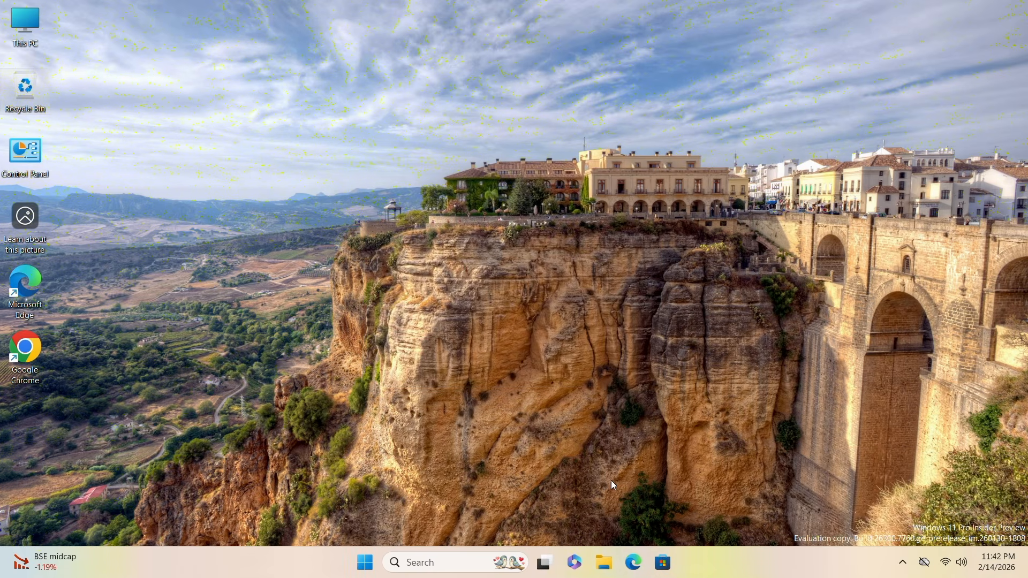
# Copy deepin-25-crimson-immutable-amd64 from Downloads to the Ventoy (D:) drive and close File Explorer
pyautogui.click(604, 562)
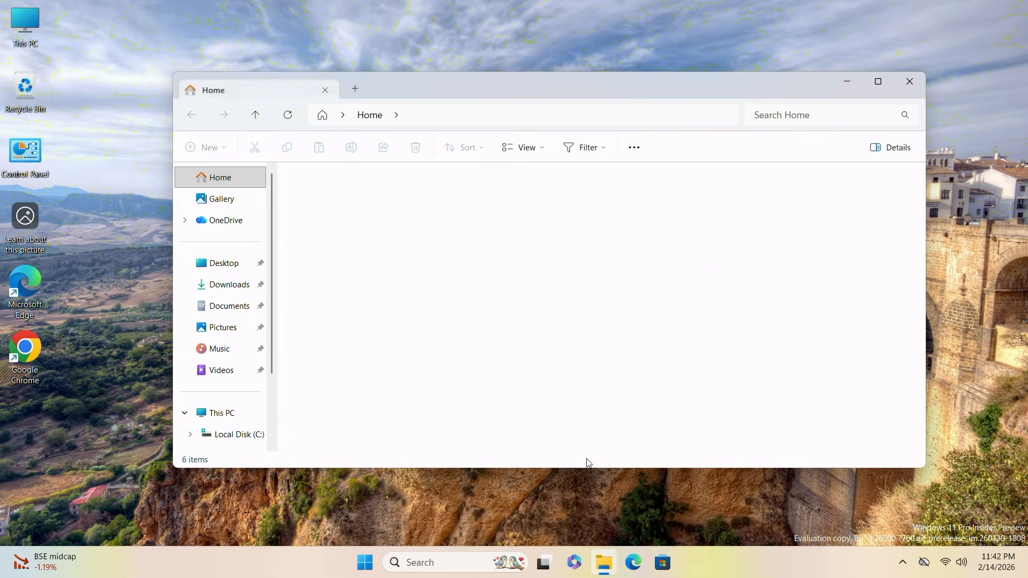
pyautogui.click(221, 413)
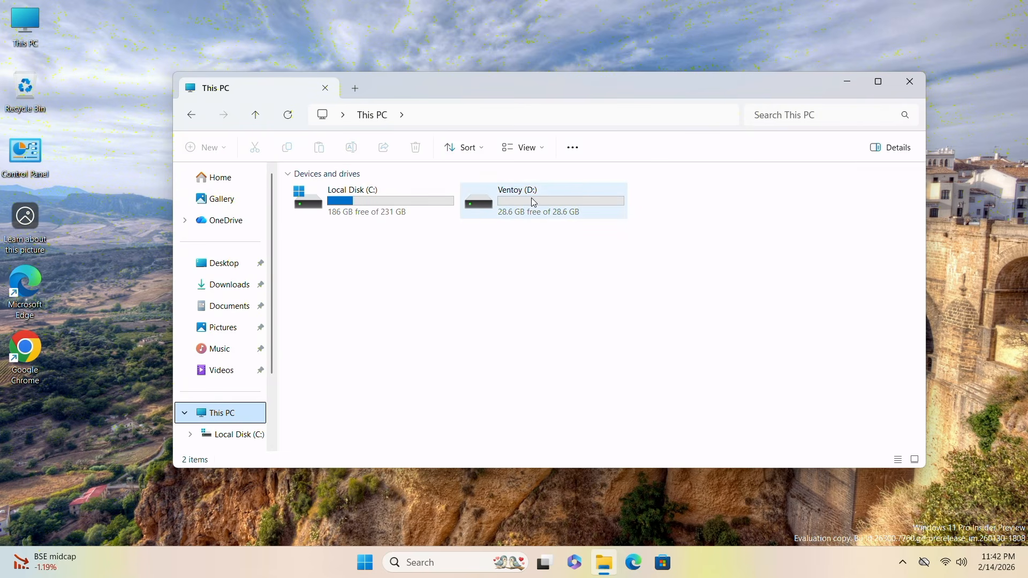
pyautogui.click(229, 284)
pyautogui.rightClick(396, 204)
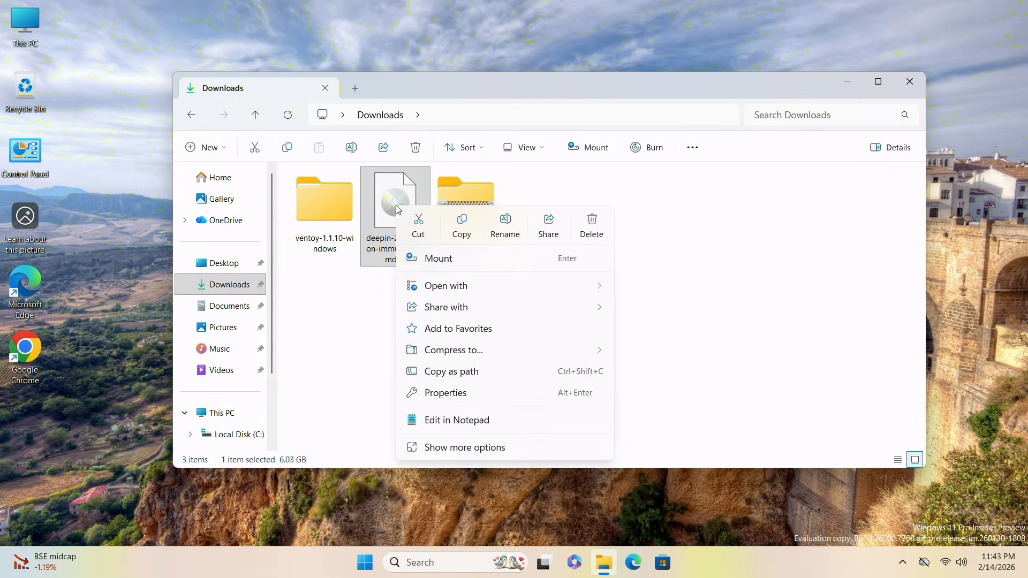
pyautogui.click(462, 225)
pyautogui.click(221, 413)
pyautogui.doubleClick(516, 200)
pyautogui.hotkey('ctrl', 'v')
pyautogui.click(441, 406)
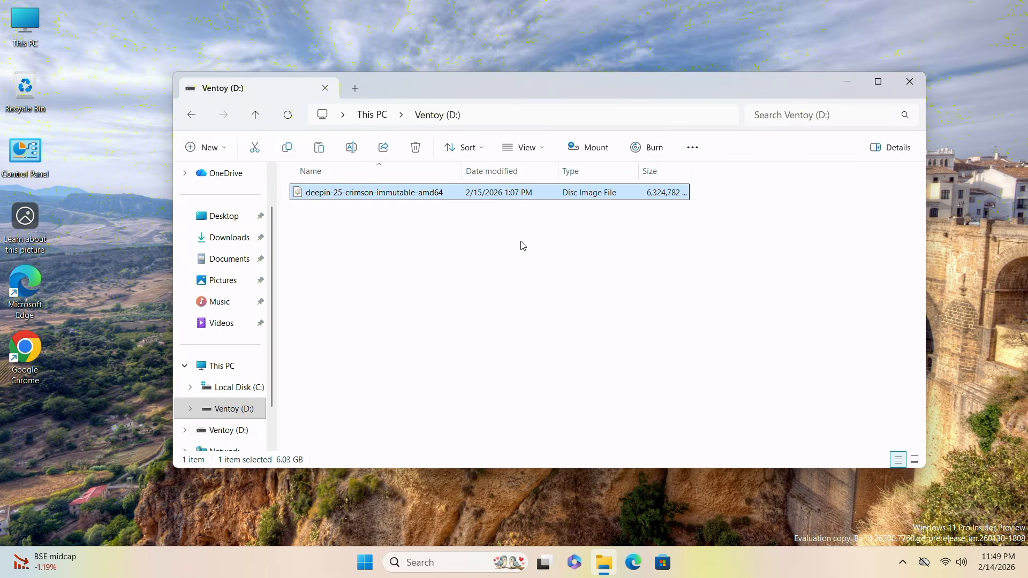
pyautogui.click(900, 86)
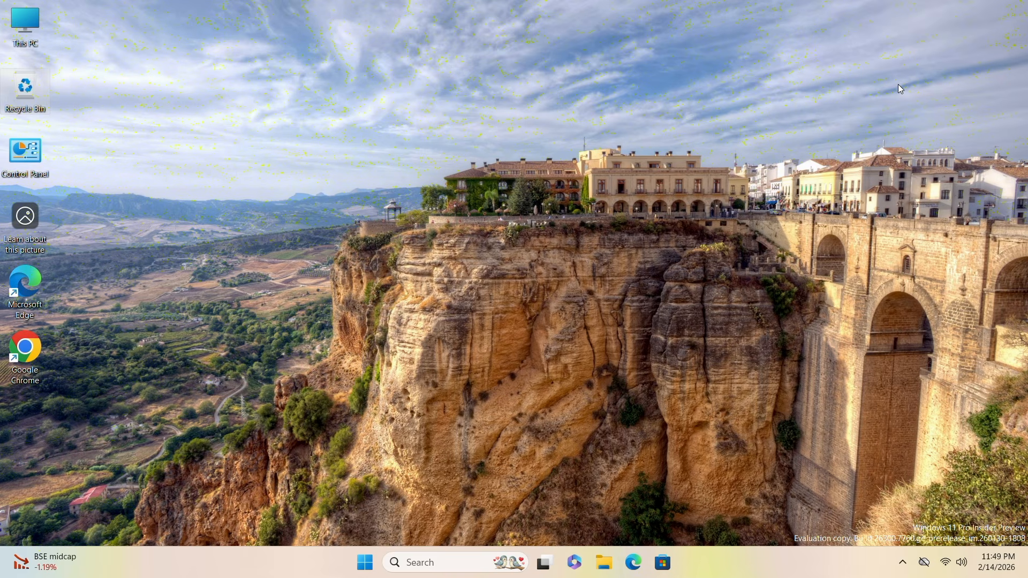
# In Disk Management, shrink the C: volume to free 97.66 GB of unallocated space and close the window
pyautogui.rightClick(364, 569)
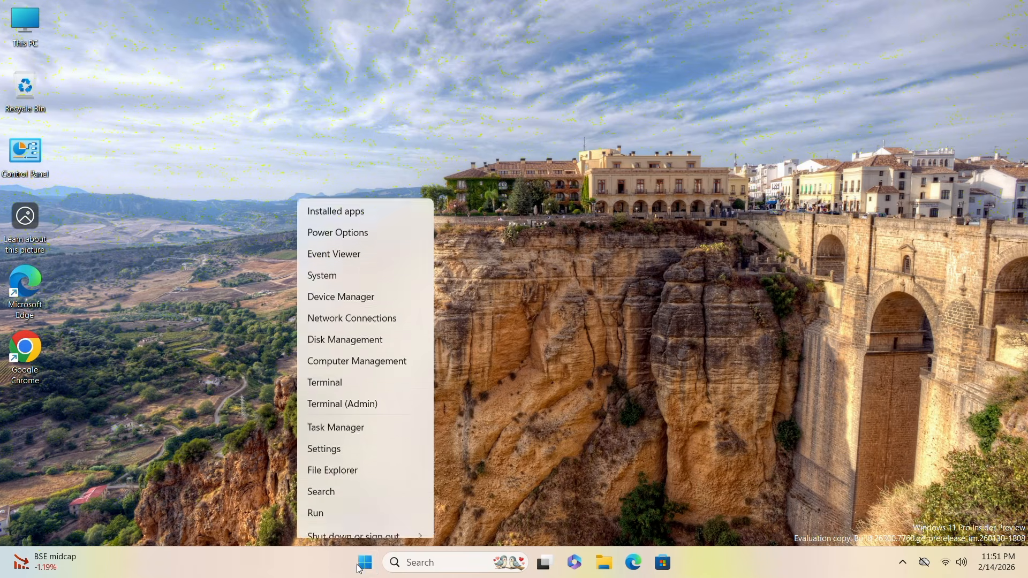
pyautogui.click(314, 315)
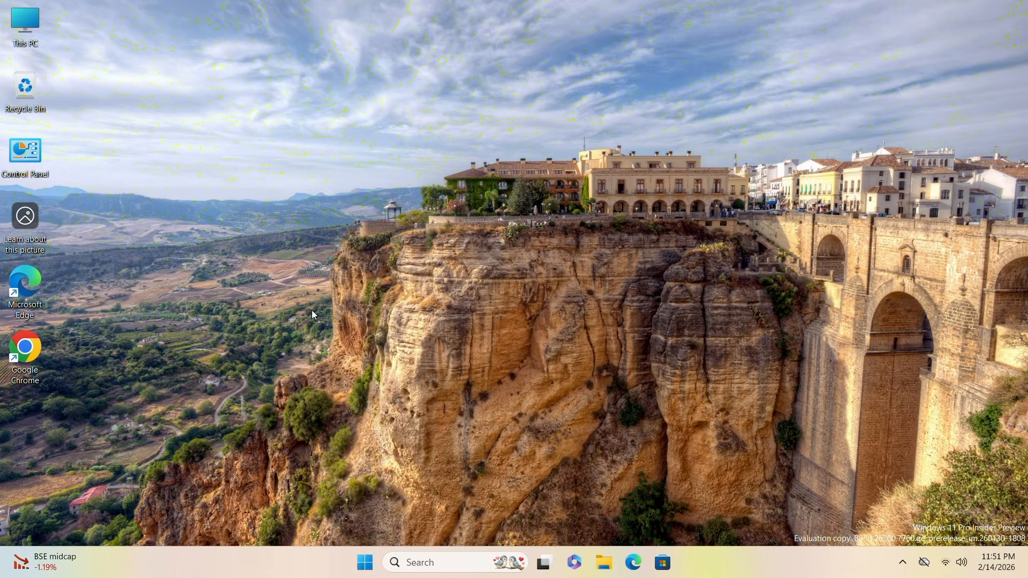
pyautogui.rightClick(384, 325)
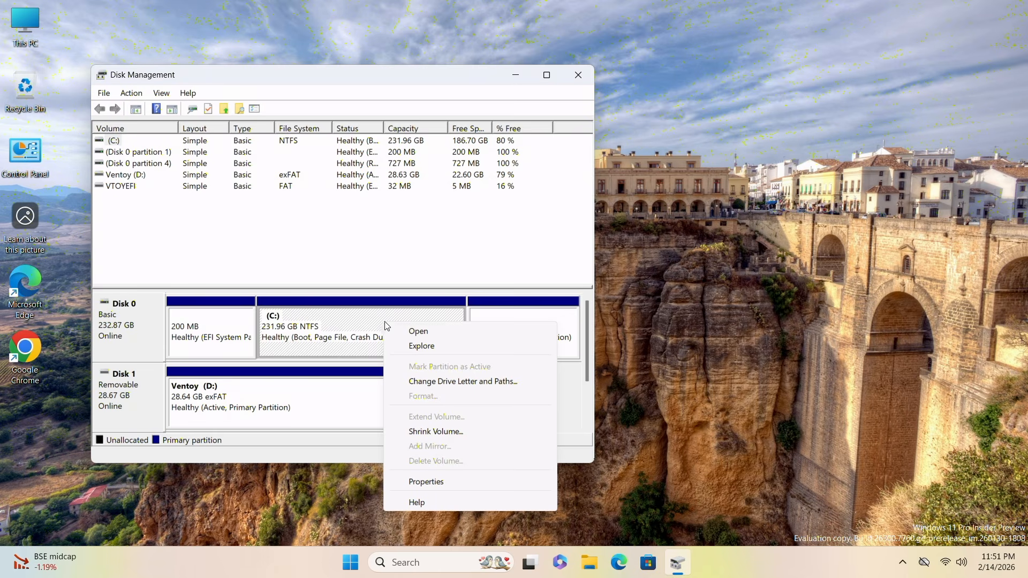
pyautogui.click(432, 431)
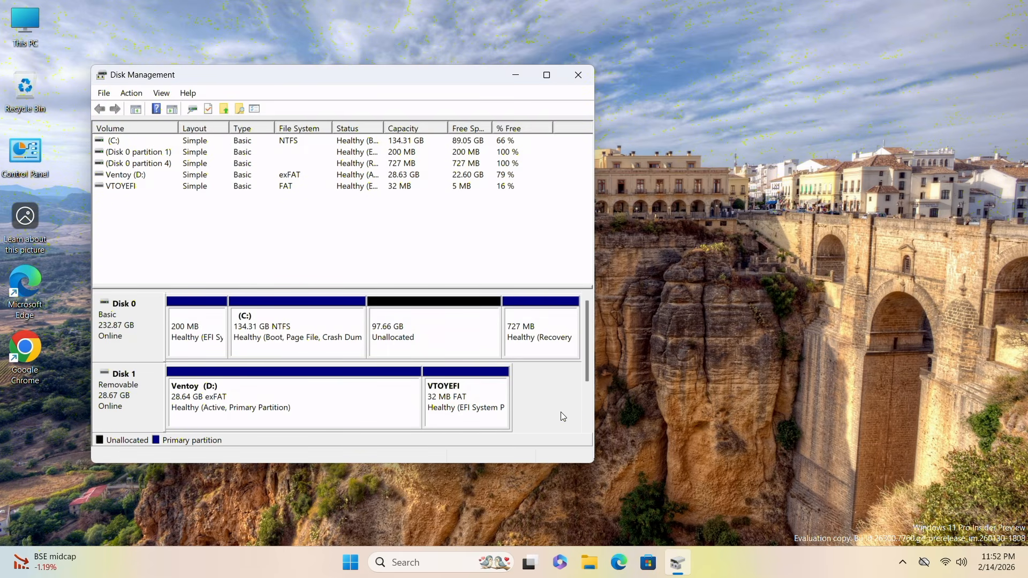
pyautogui.hotkey('alt', 'F4')
# Restart the computer and boot from the UEFI: USB, Partition 2 device
pyautogui.click(366, 550)
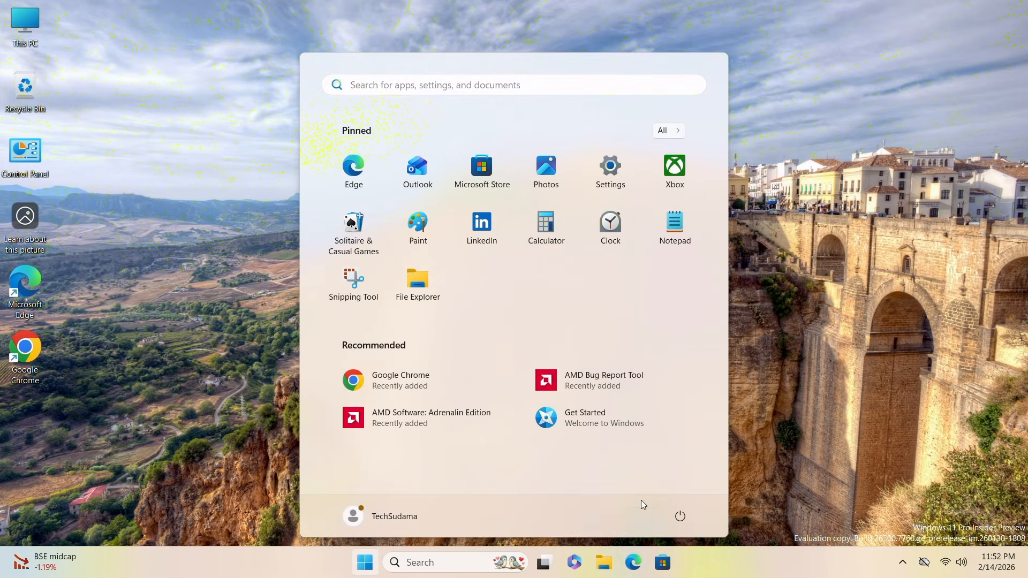
pyautogui.click(680, 515)
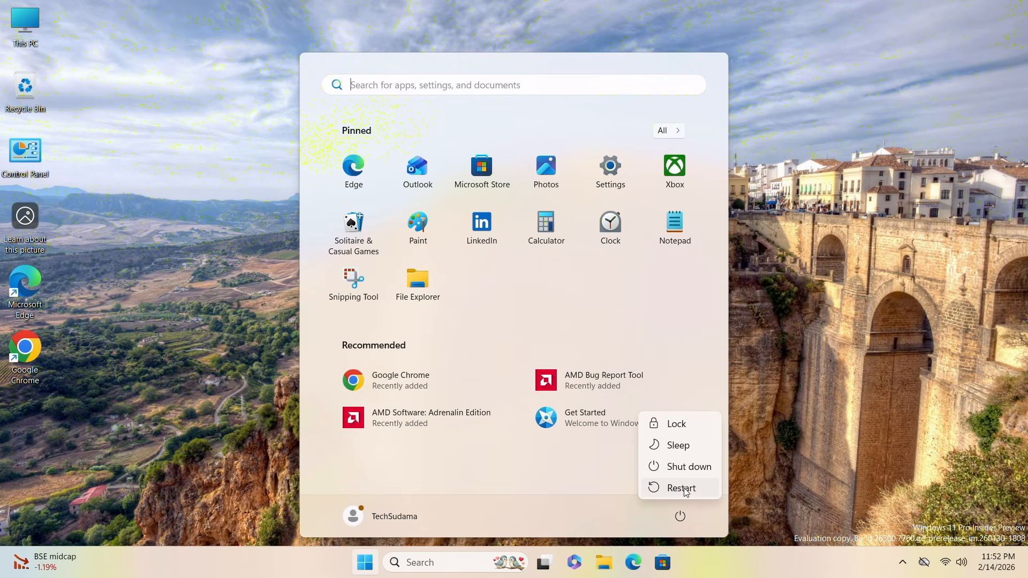
pyautogui.click(681, 488)
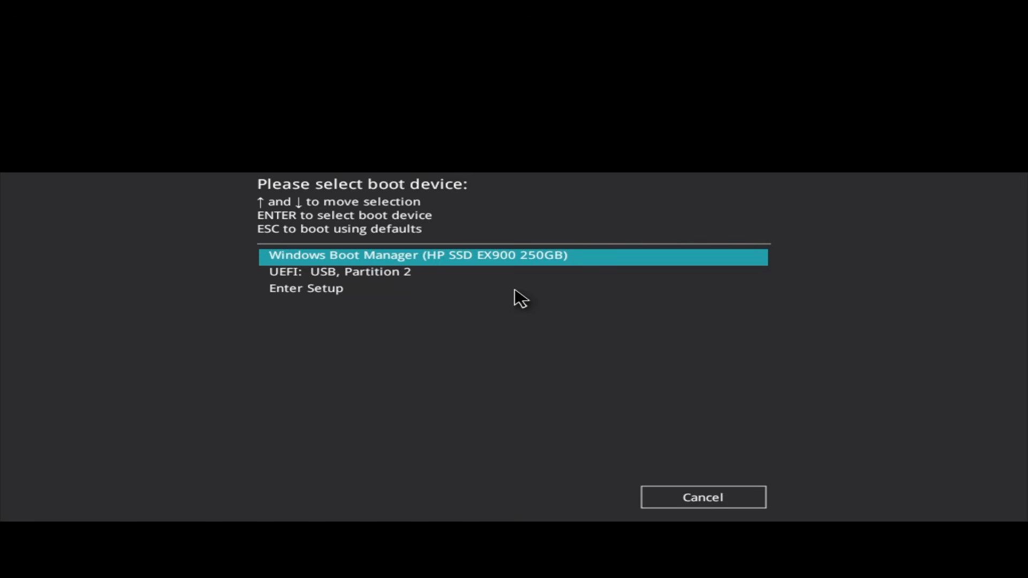
pyautogui.press('Down')
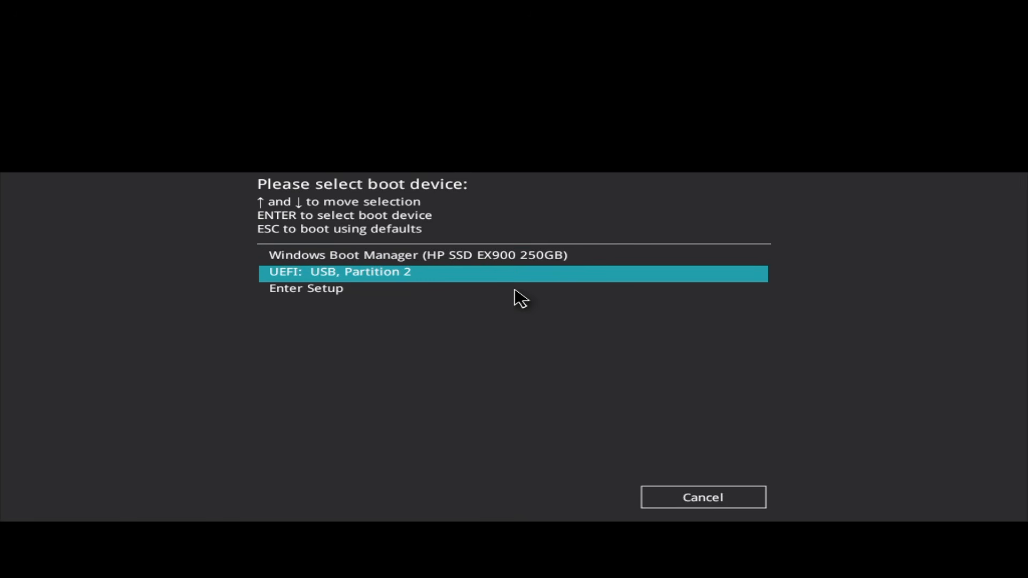
pyautogui.press('Up')
pyautogui.press('Down')
pyautogui.press('Return')
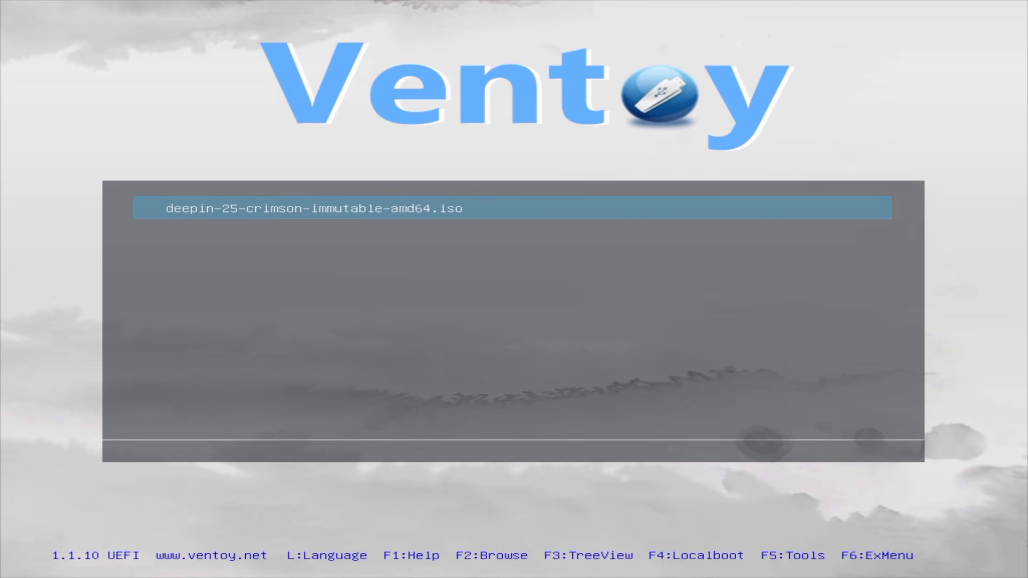
# Boot deepin-25-crimson-immutable-amd64.iso from Ventoy and start Install Deepin 25 with kernel 6.6 desktop
pyautogui.press('Return')
pyautogui.press('Return')
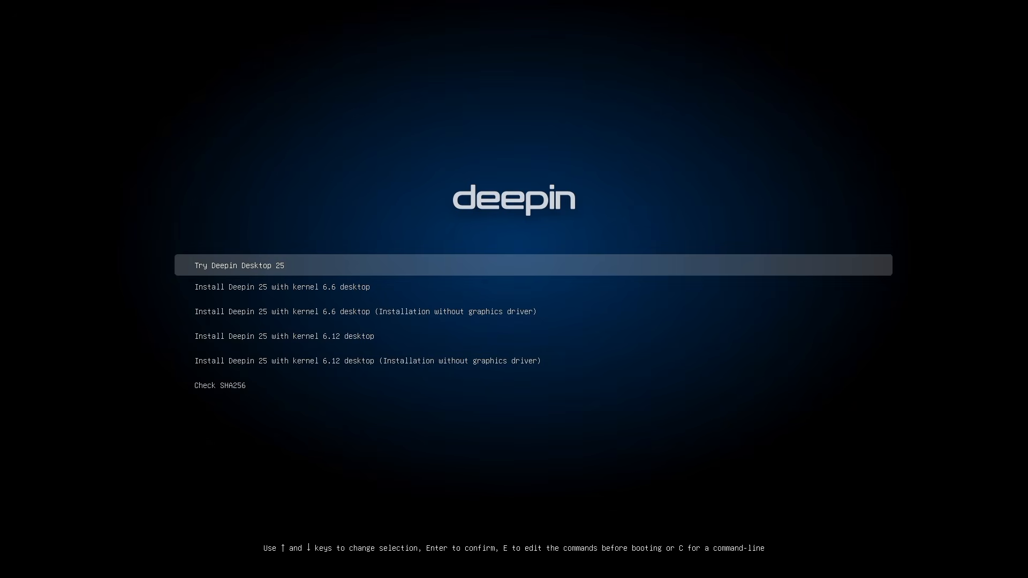
pyautogui.press('Down')
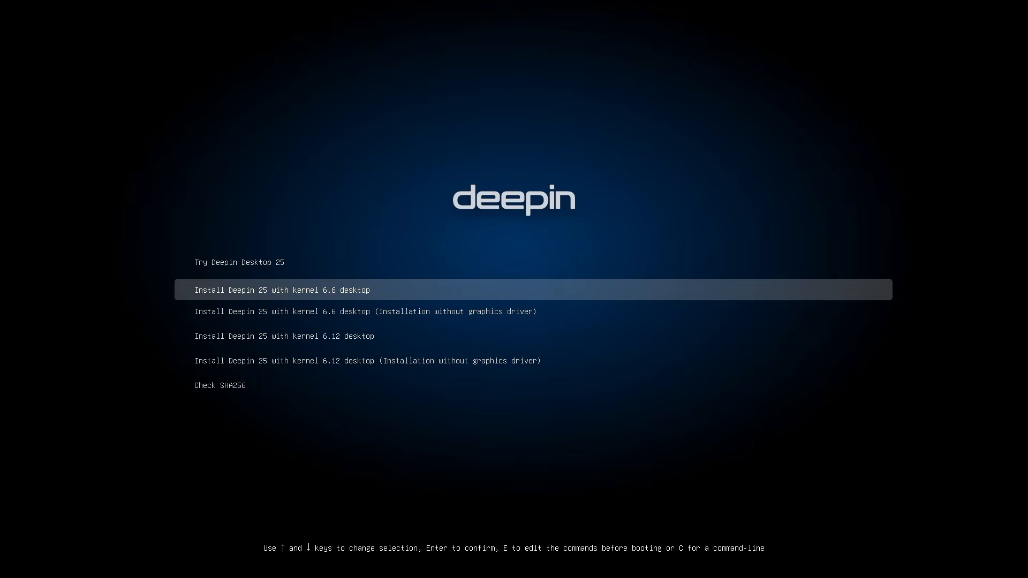
pyautogui.press('Return')
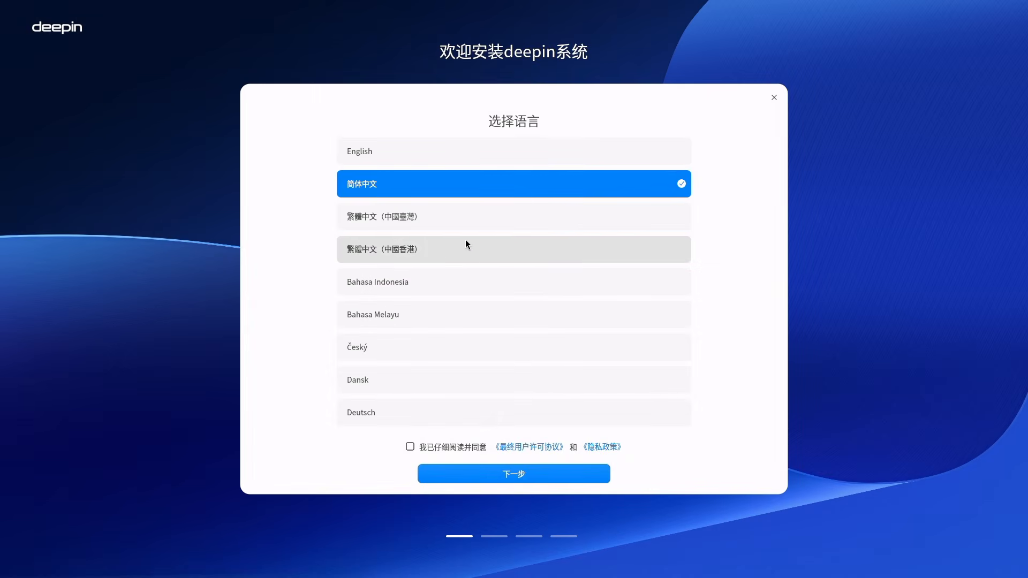
# Set the installer language to English, accept the agreements, and review the Full Disk installation method before returning to the methods
pyautogui.click(394, 151)
pyautogui.click(537, 479)
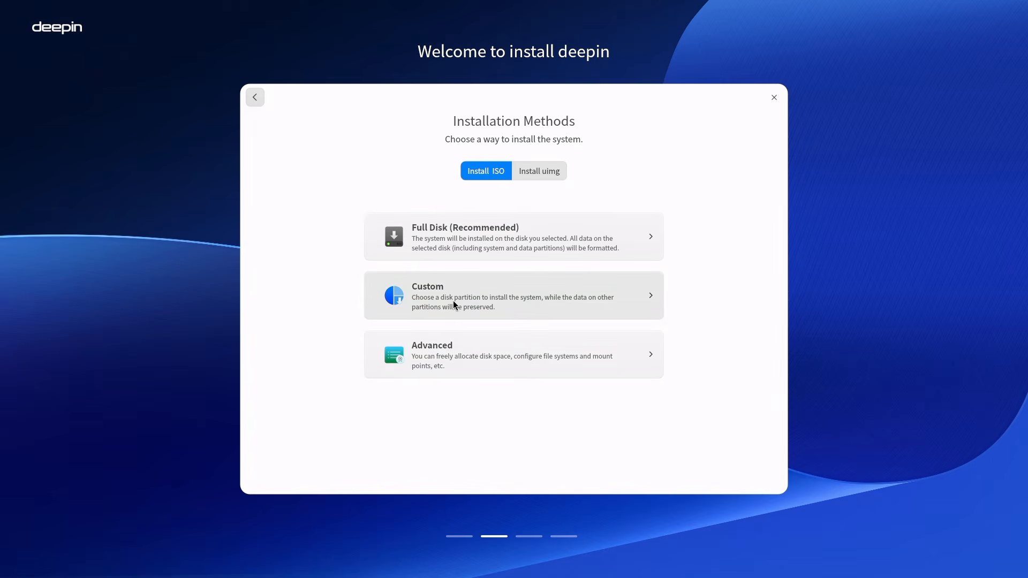
pyautogui.click(471, 243)
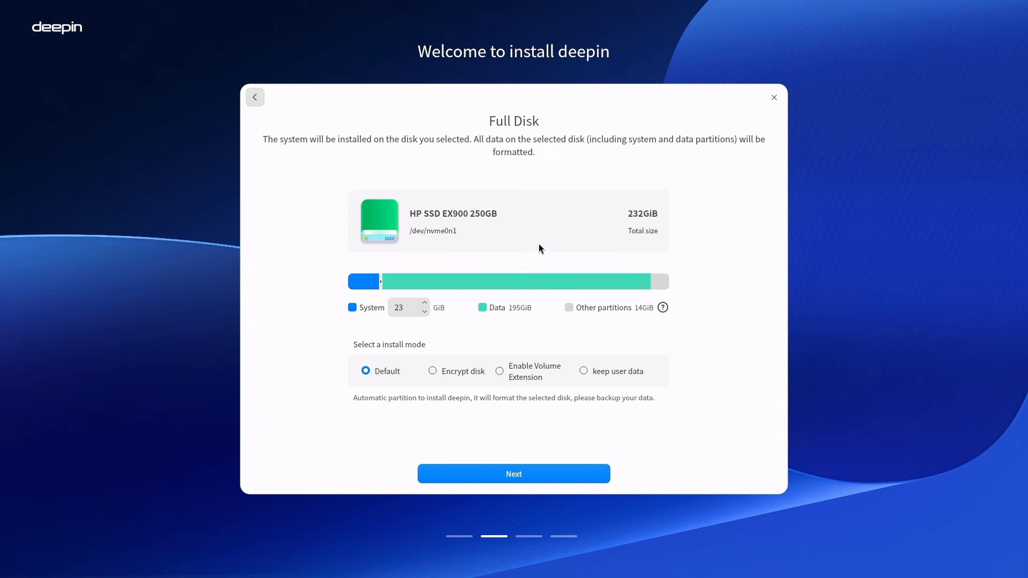
pyautogui.click(511, 472)
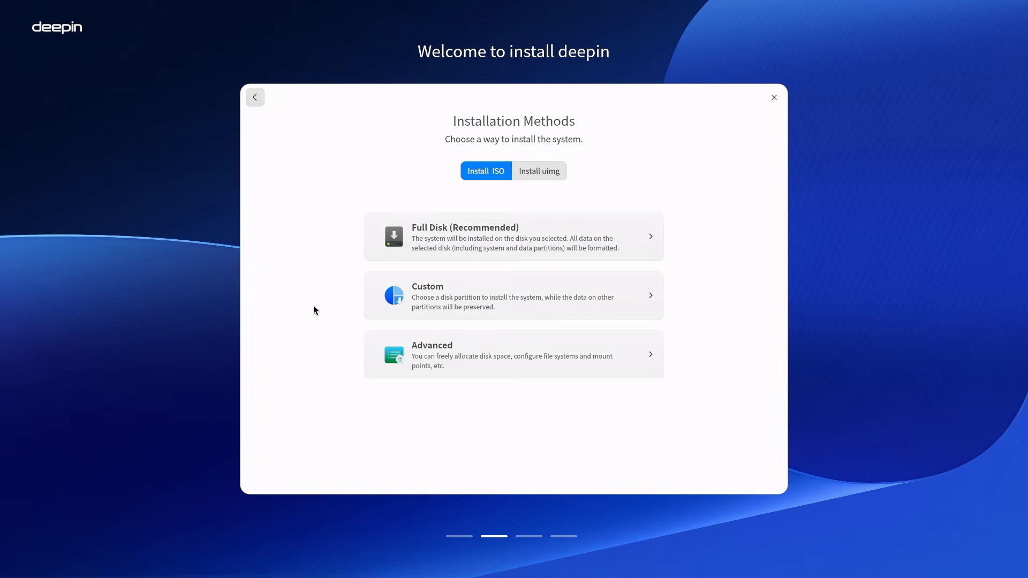
# Choose the Custom installation method and create /boot, /, swap and /persistent partitions in the 97.7GiB free space
pyautogui.click(470, 300)
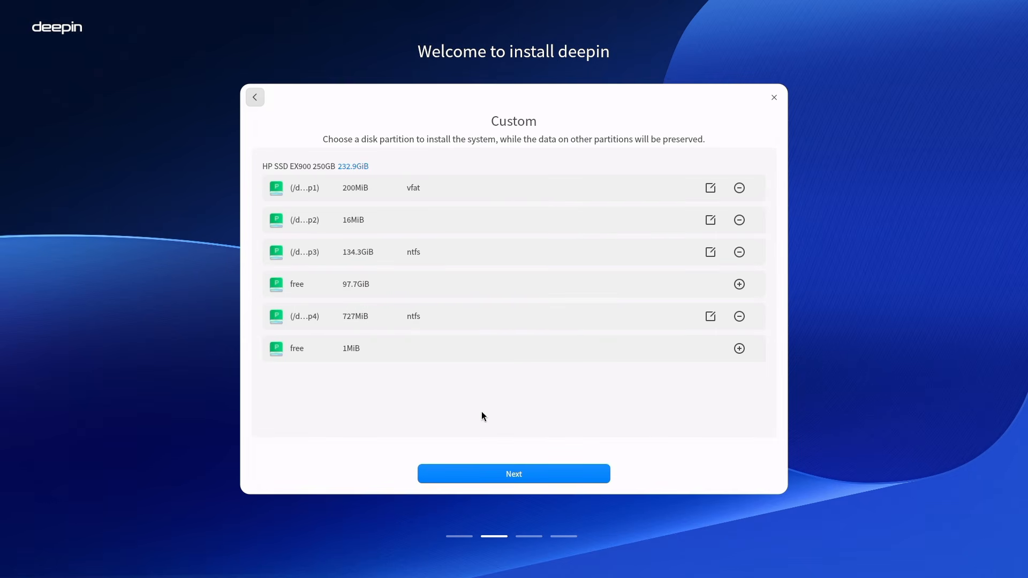
pyautogui.click(739, 285)
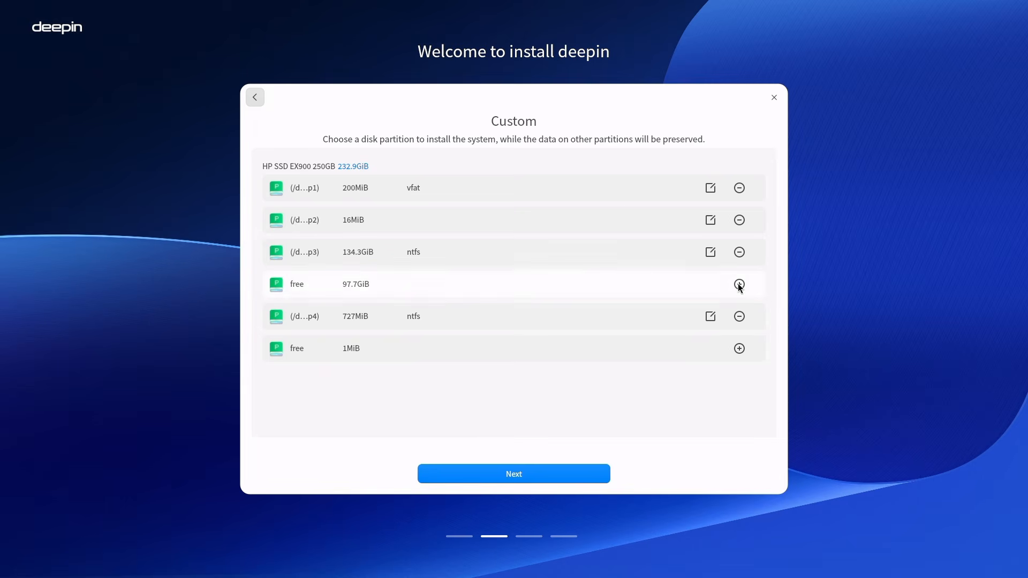
pyautogui.click(575, 361)
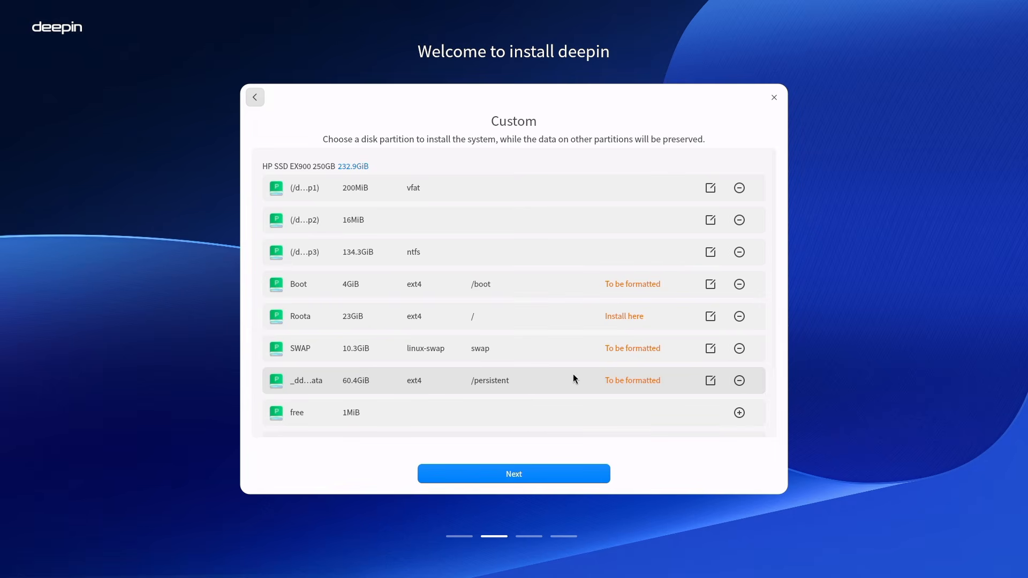
# Confirm the partition layout, run the deepin installation, and reboot into the installed system
pyautogui.click(509, 476)
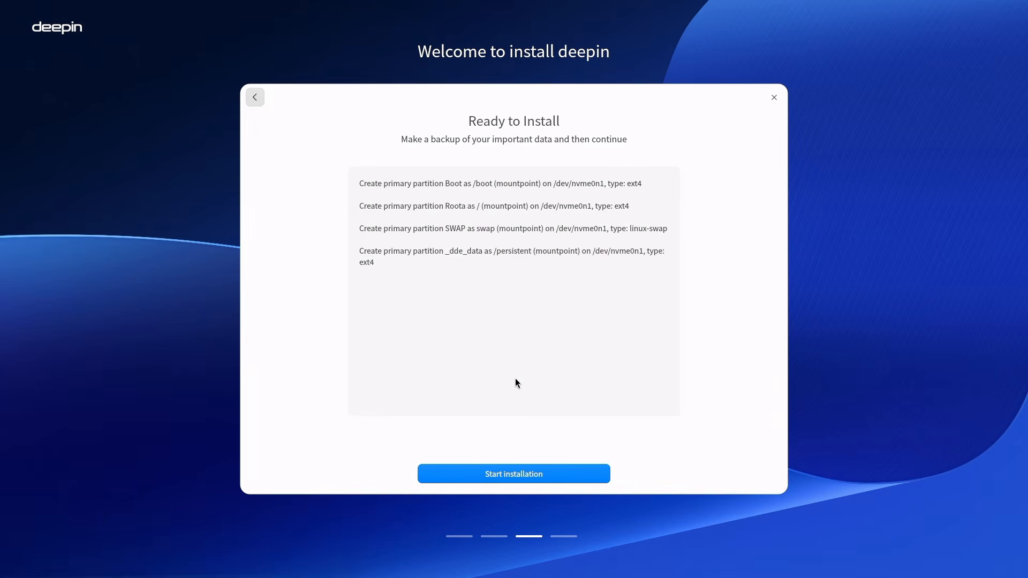
pyautogui.click(524, 473)
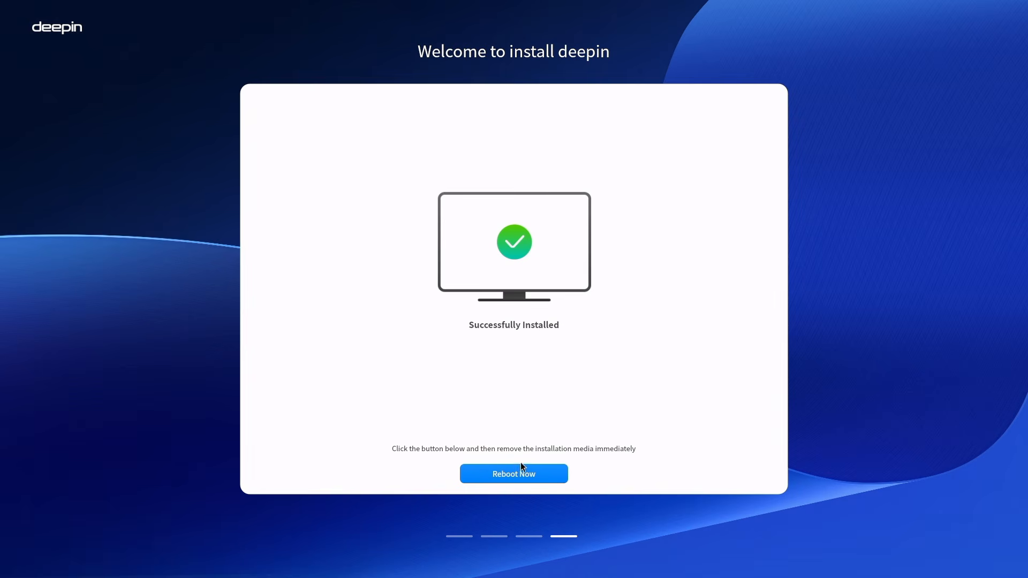
pyautogui.click(517, 477)
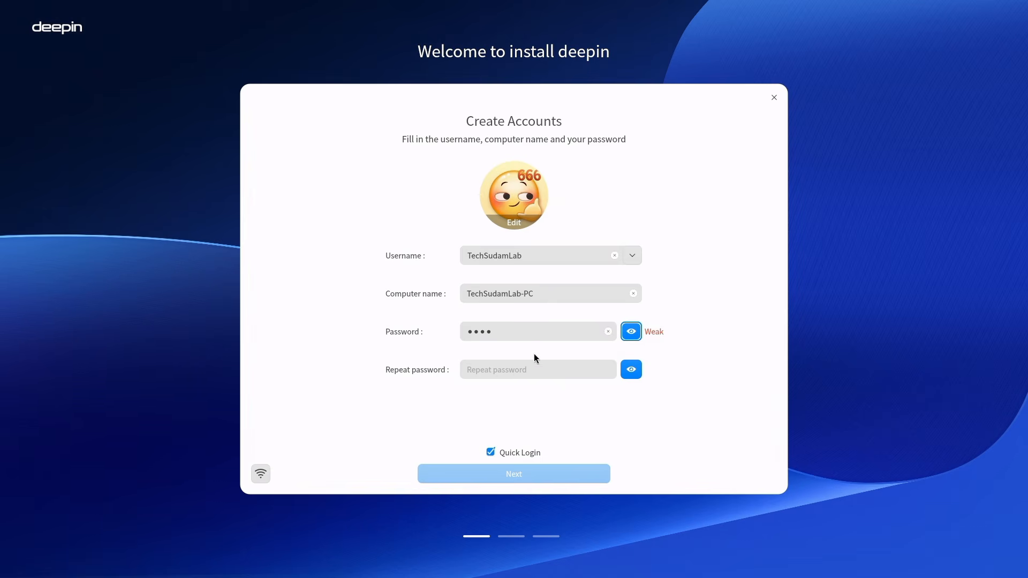
# Repeat the account password to create the account and accept the English, New_York and United States system settings
pyautogui.click(507, 370)
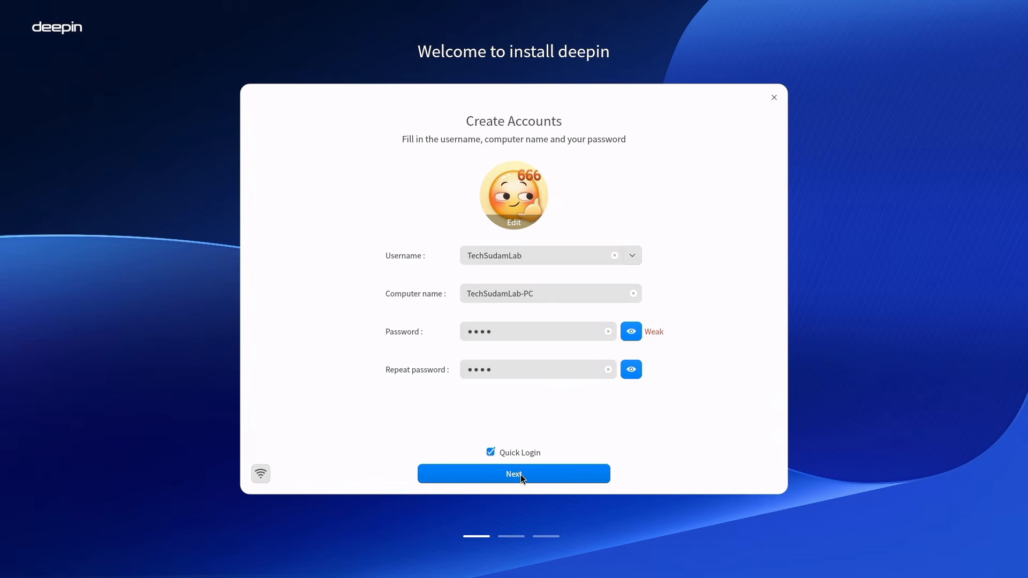
pyautogui.click(519, 474)
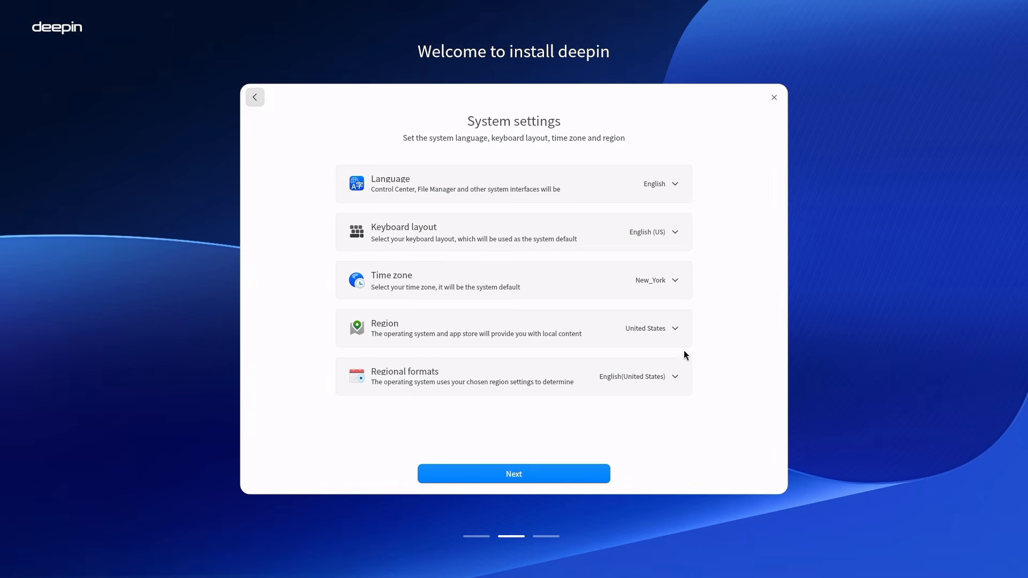
pyautogui.click(516, 474)
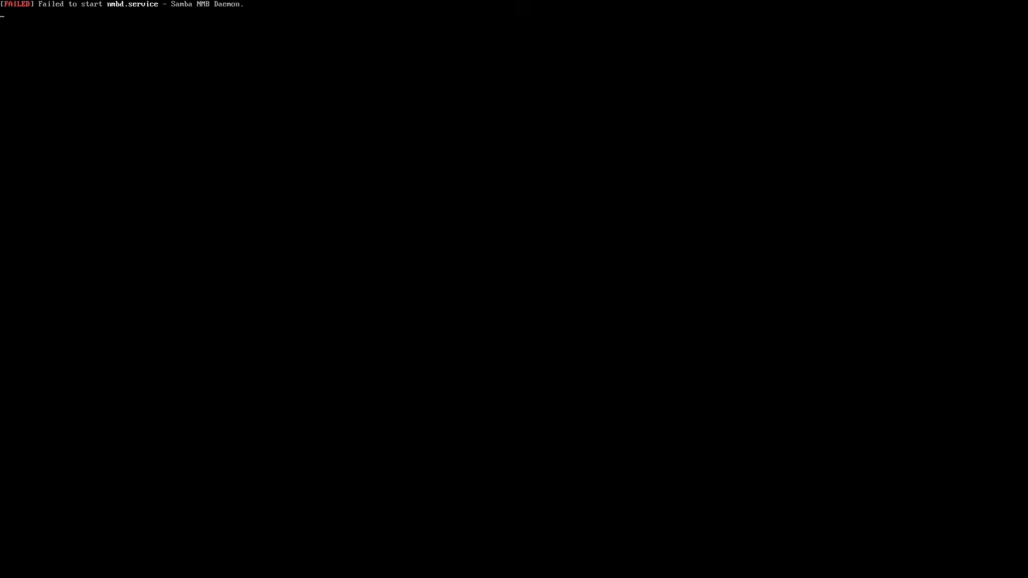
# Log in with the account password and dismiss the welcome introduction
pyautogui.write('****')
pyautogui.press('Return')
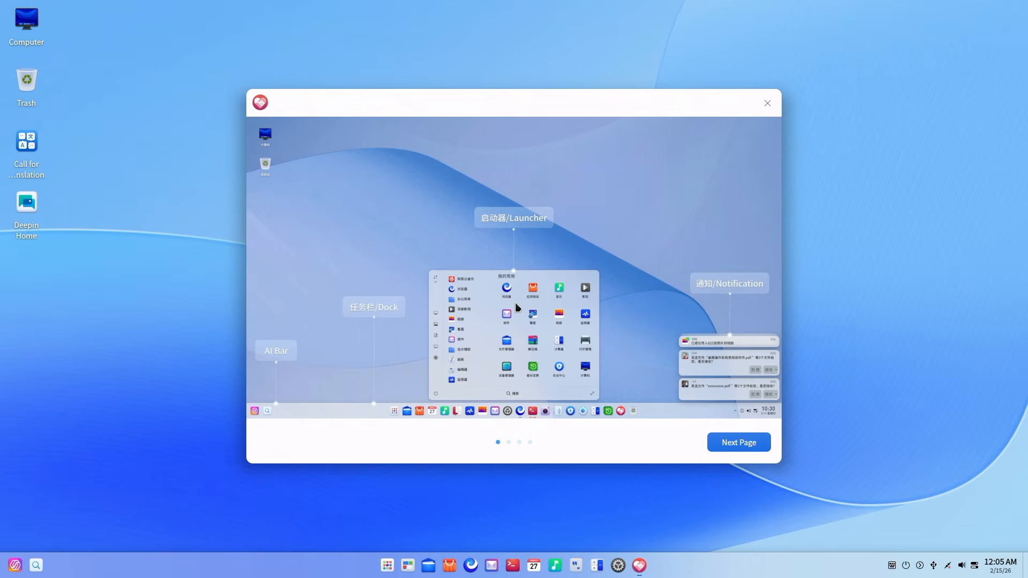
pyautogui.press('Escape')
# In the Control Center's Desktop and taskbar personalization settings, increase the Dock size
pyautogui.click(634, 569)
pyautogui.click(242, 213)
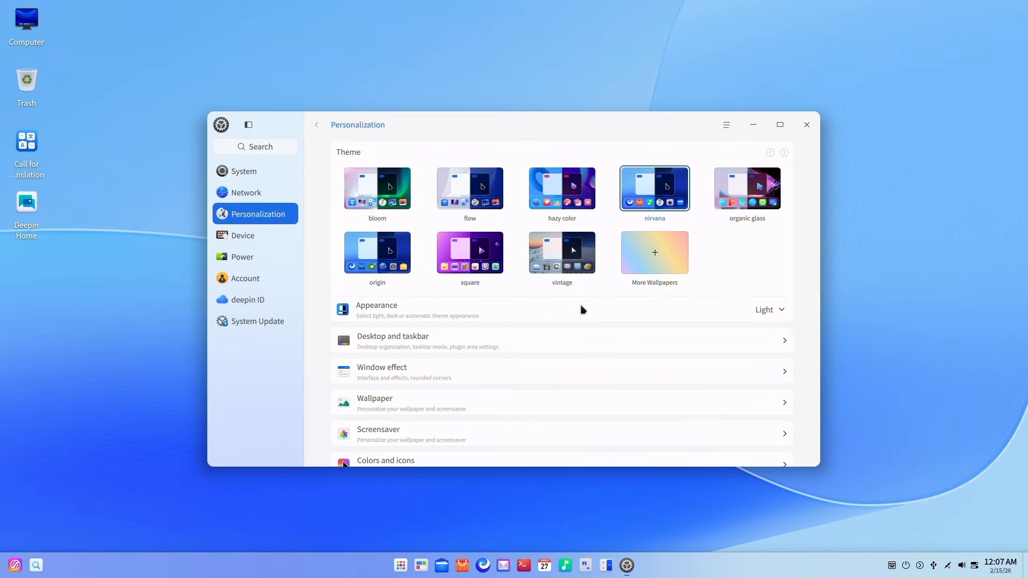
pyautogui.click(592, 174)
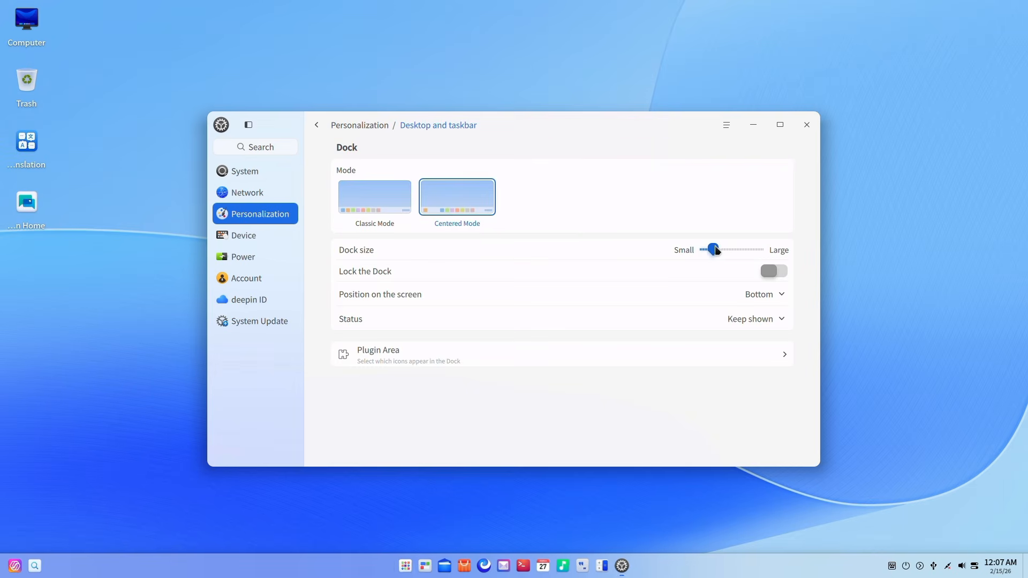
pyautogui.moveTo(711, 250); pyautogui.dragTo(745, 250)
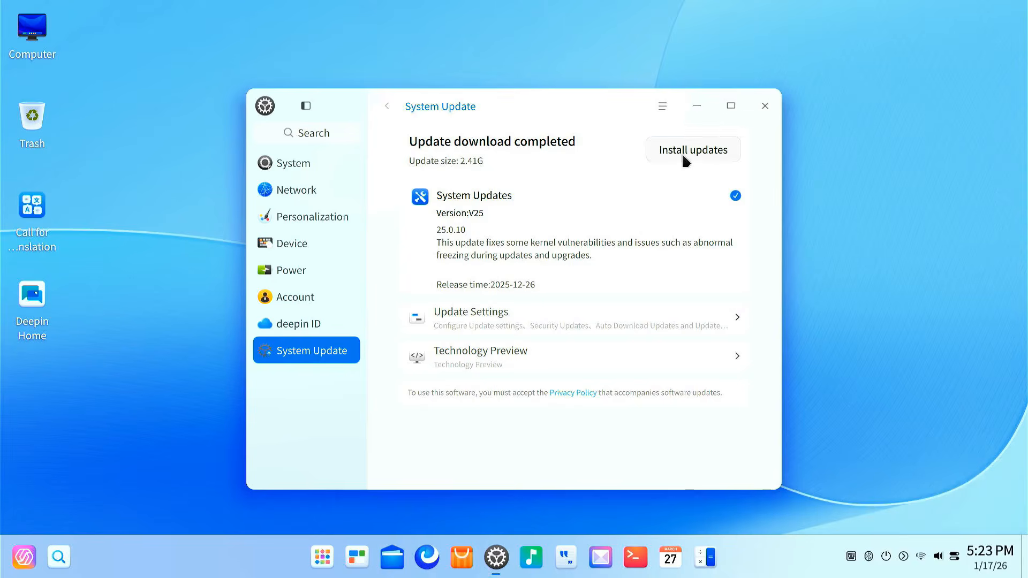
# Install the downloaded V25 25.0.10 system updates
pyautogui.click(683, 152)
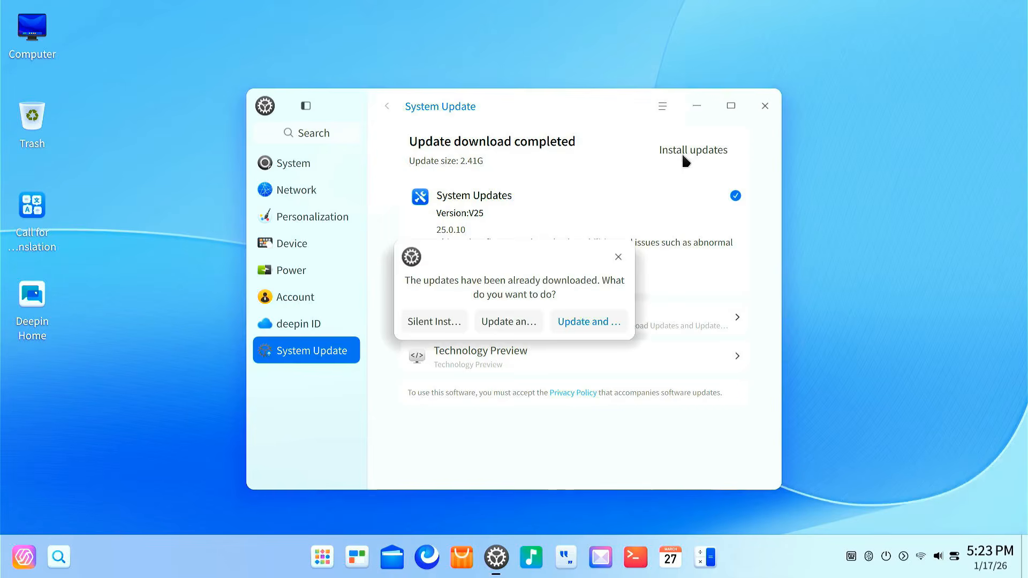
pyautogui.click(515, 321)
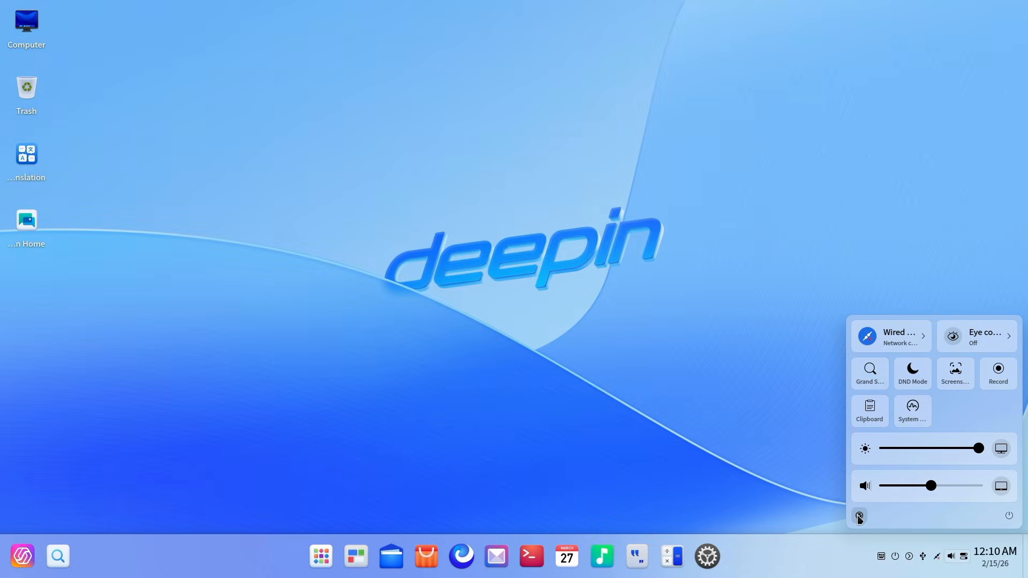
# Reboot the computer and boot the Deepin 25 Community (2026/02/15 00:04:24) entry
pyautogui.click(859, 516)
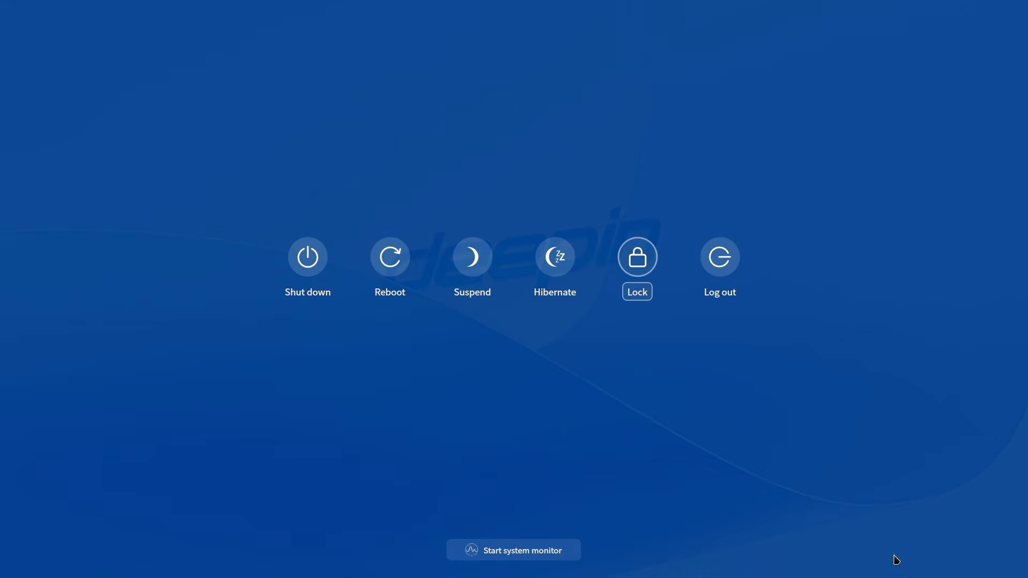
pyautogui.click(397, 264)
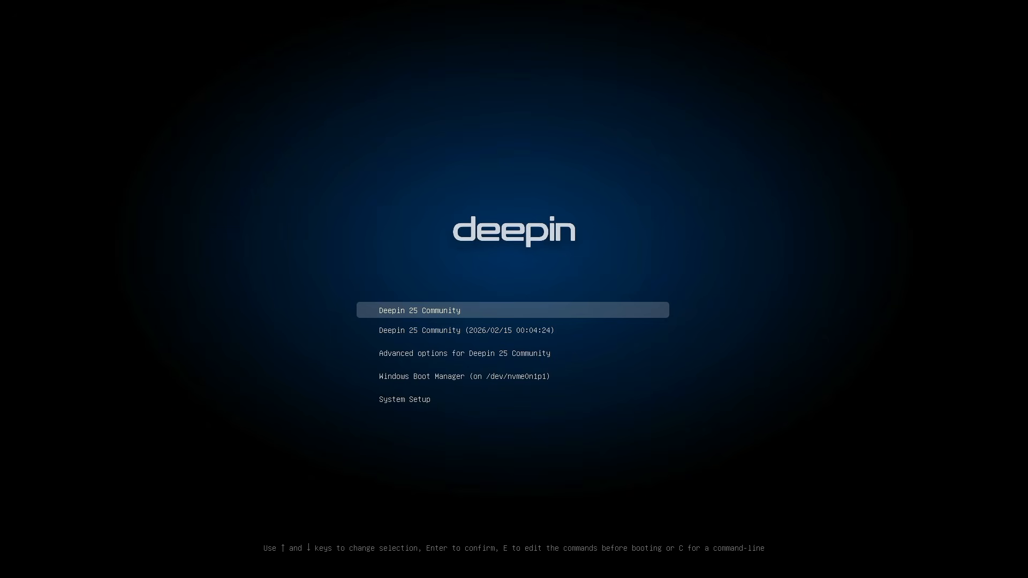
pyautogui.press('Down')
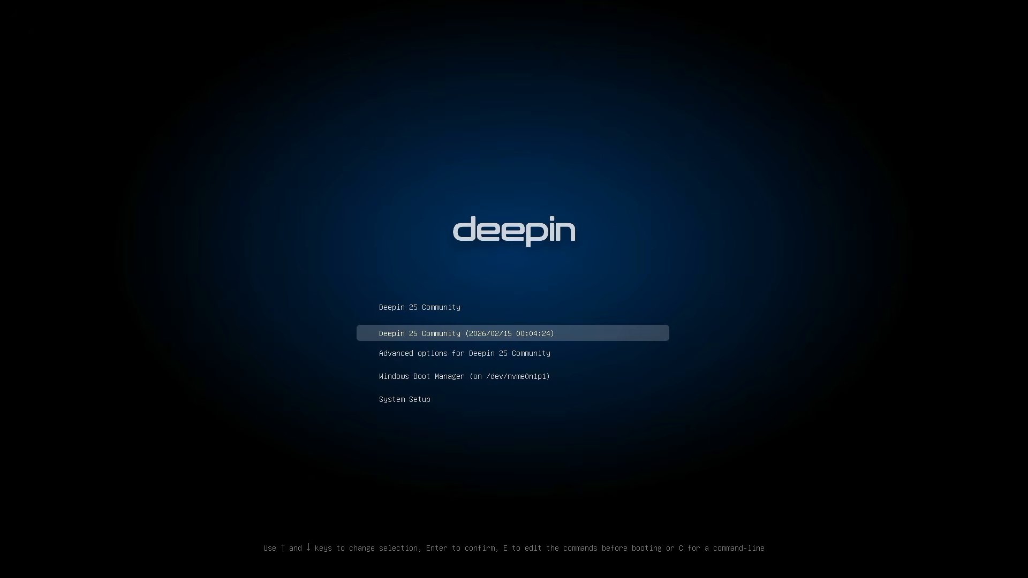
pyautogui.press('Return')
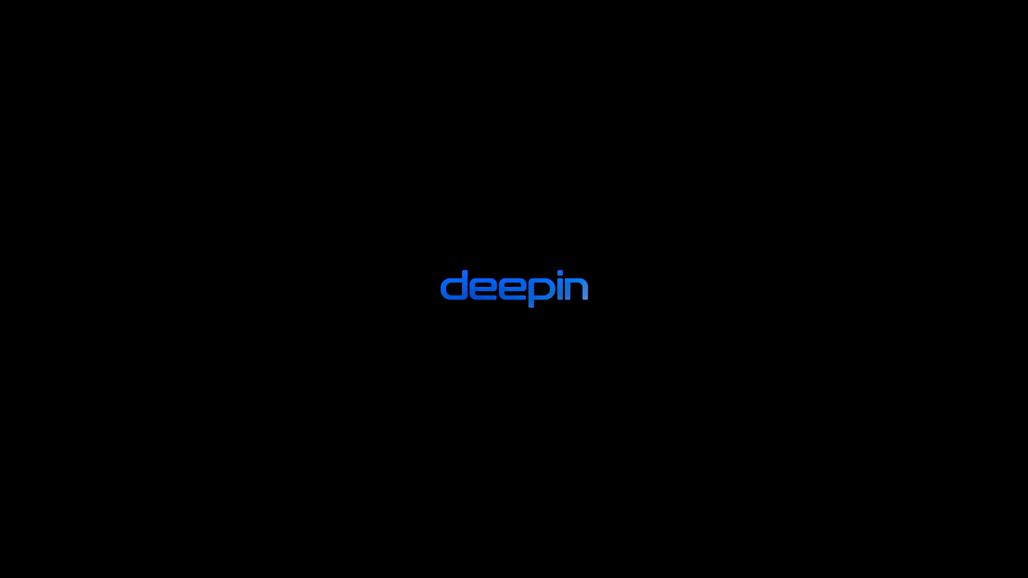